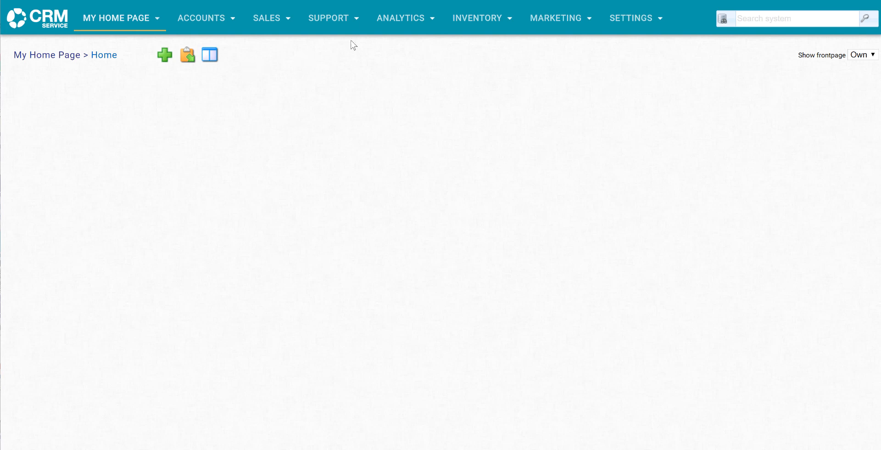
# Create a report folder named "My Reports" with Public sharing in the Analytics reports area.
pyautogui.moveTo(387, 33)
pyautogui.click(389, 47)
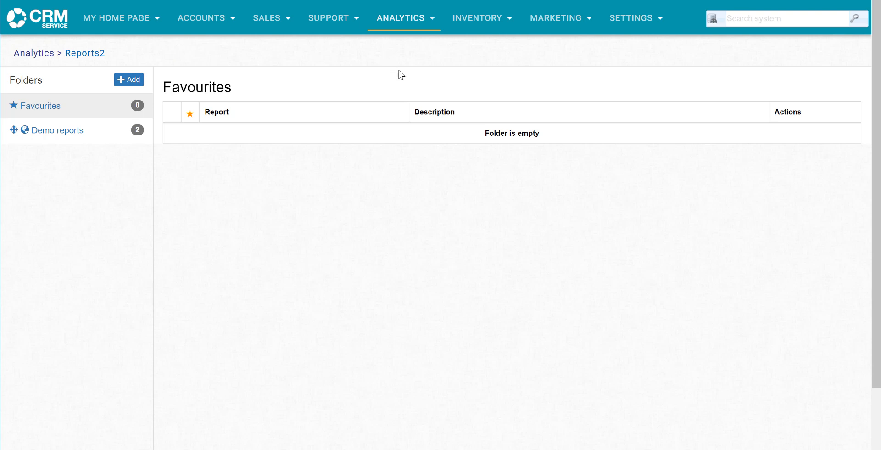
pyautogui.click(129, 85)
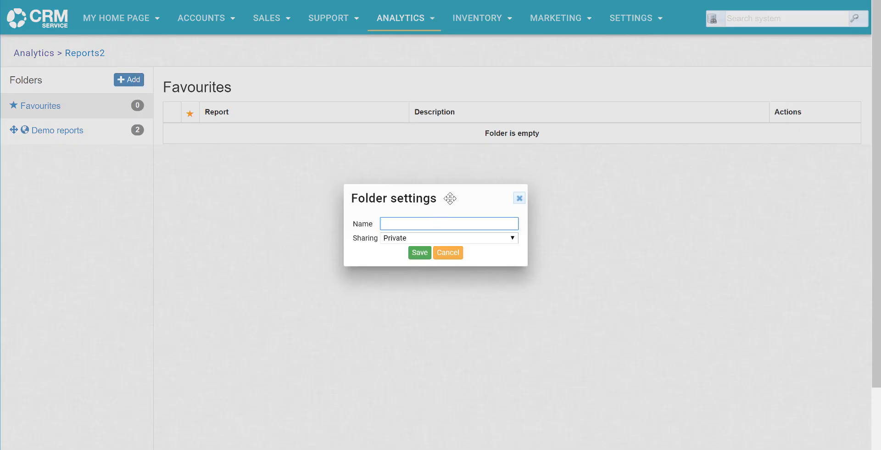
pyautogui.write('My Reports')
pyautogui.click(406, 240)
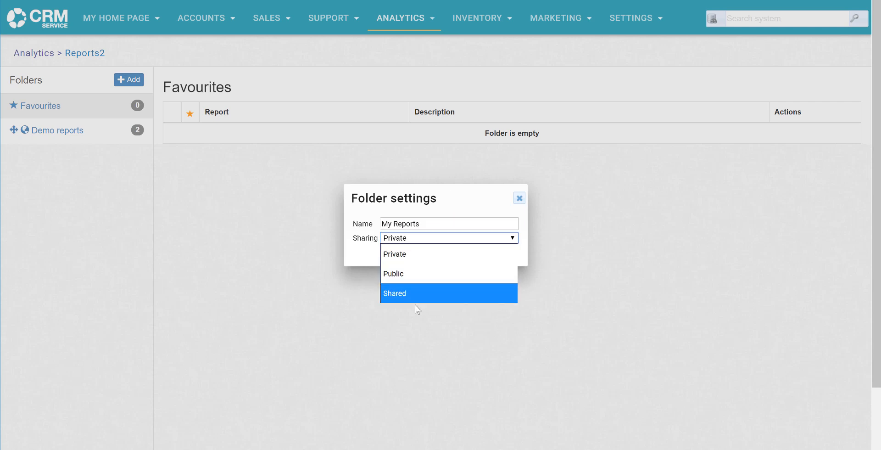
pyautogui.click(403, 274)
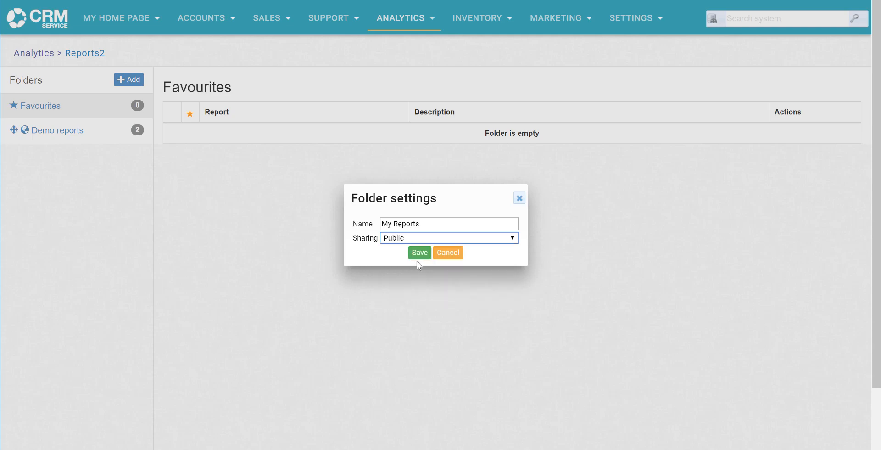
pyautogui.click(419, 254)
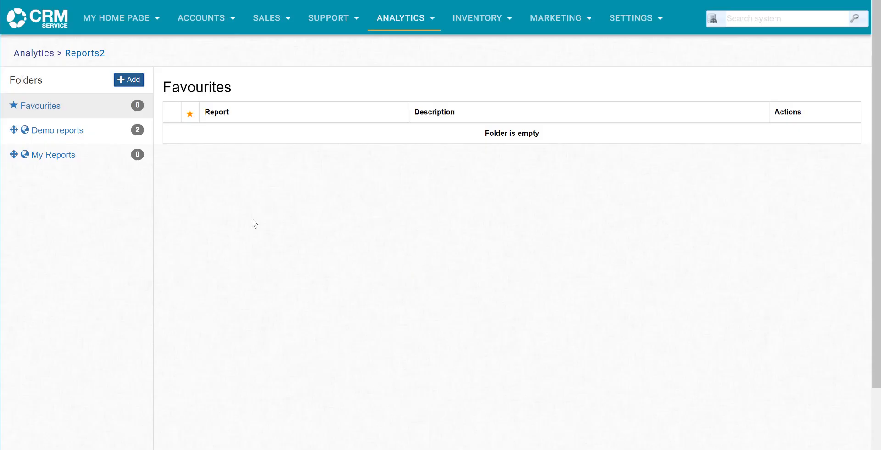
# Start a new report in the My Reports folder and add Quote as its base module.
pyautogui.click(54, 158)
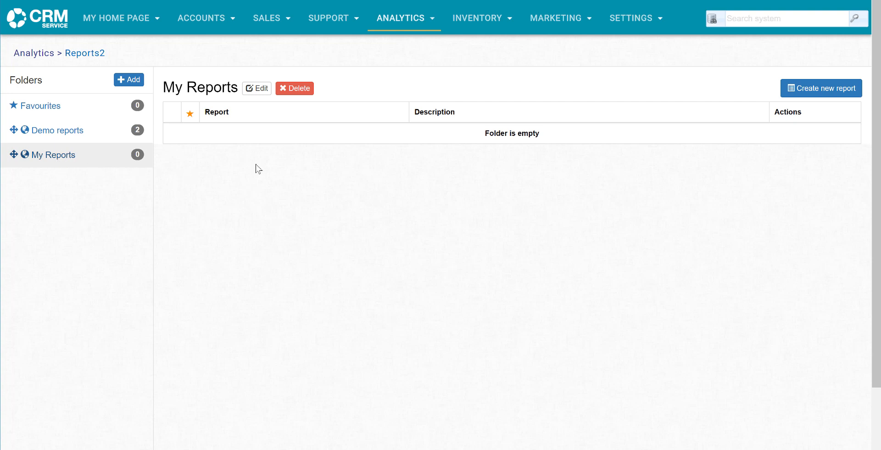
pyautogui.click(815, 93)
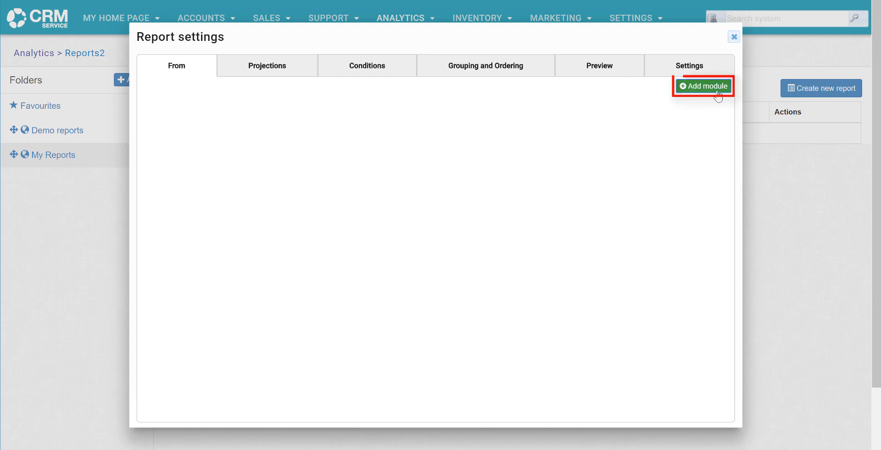
pyautogui.click(699, 91)
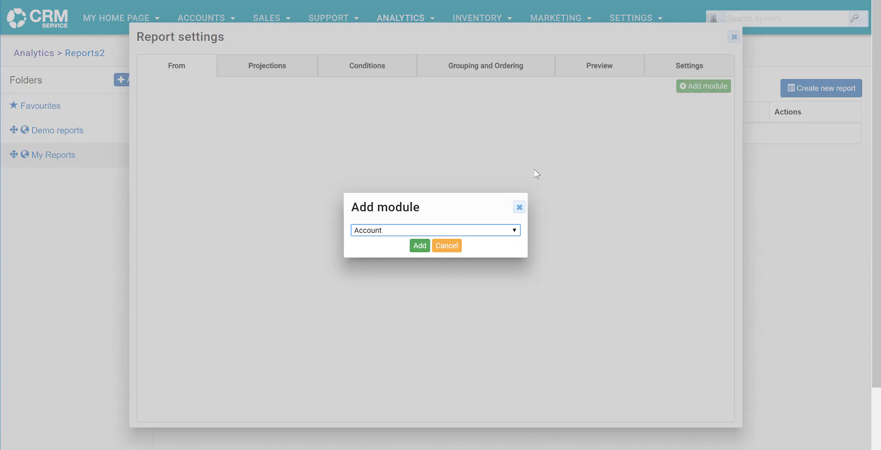
pyautogui.click(468, 232)
pyautogui.press('q')
pyautogui.press('q')
pyautogui.press('q')
pyautogui.press('q')
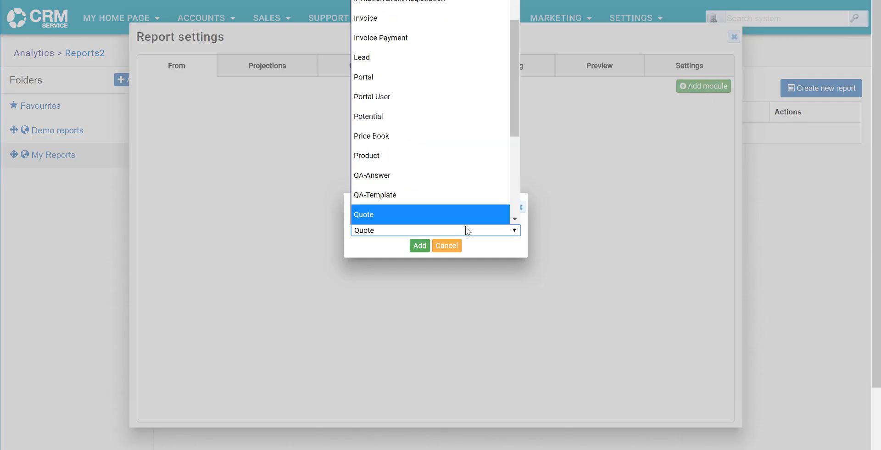
pyautogui.click(449, 213)
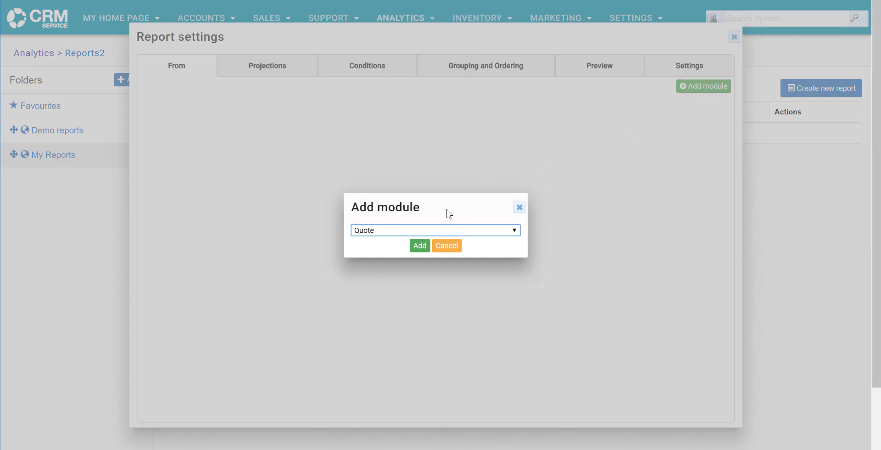
pyautogui.click(420, 247)
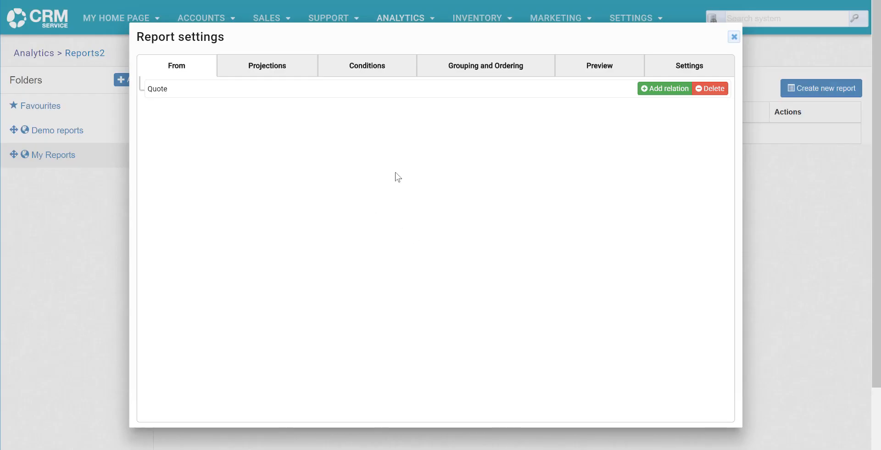
# Add the Account and Owner relations to the report's Quote module.
pyautogui.click(659, 92)
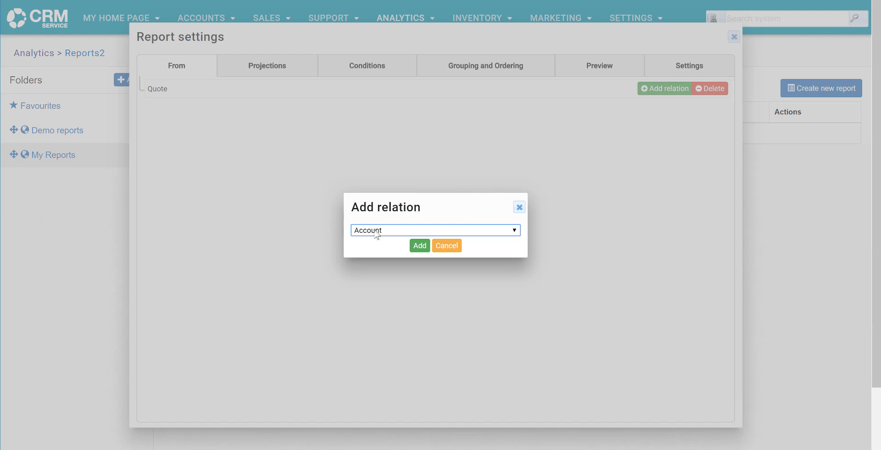
pyautogui.click(422, 247)
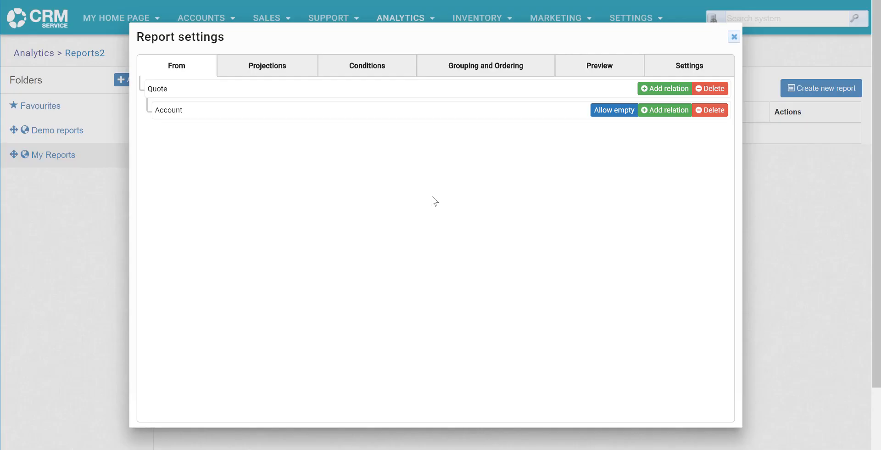
pyautogui.click(670, 90)
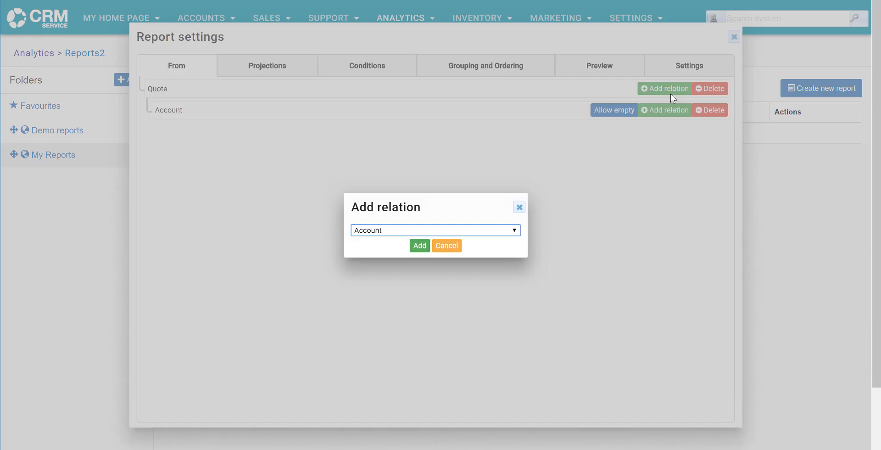
pyautogui.click(489, 230)
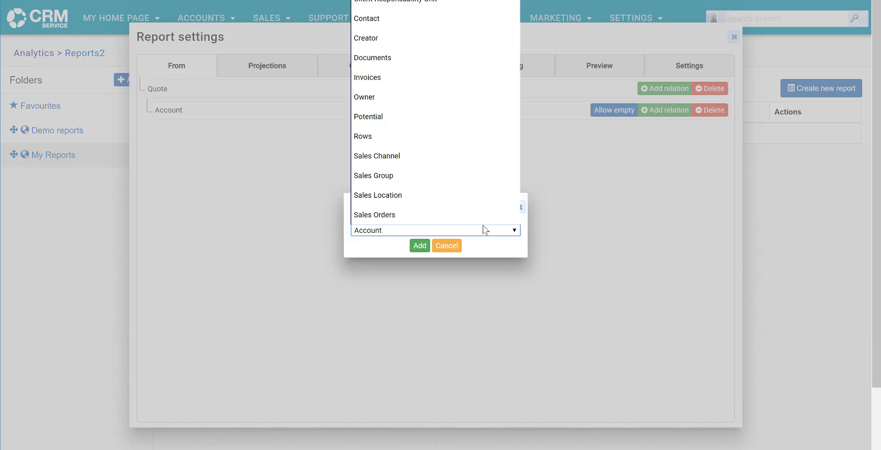
pyautogui.click(373, 97)
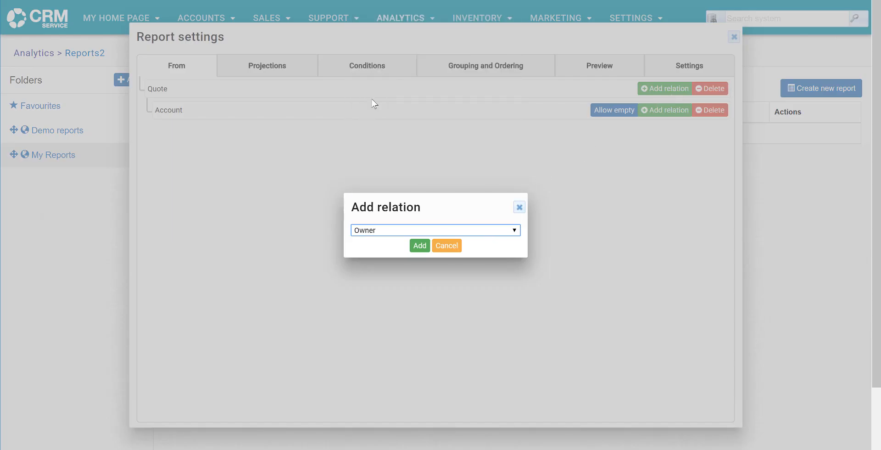
pyautogui.click(420, 246)
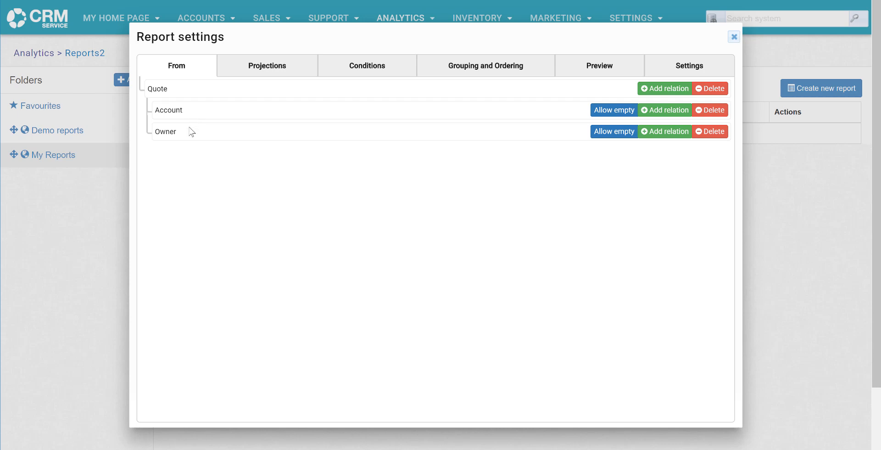
# Turn the Allow empty option on for the Account relation and switch it back off.
pyautogui.click(609, 118)
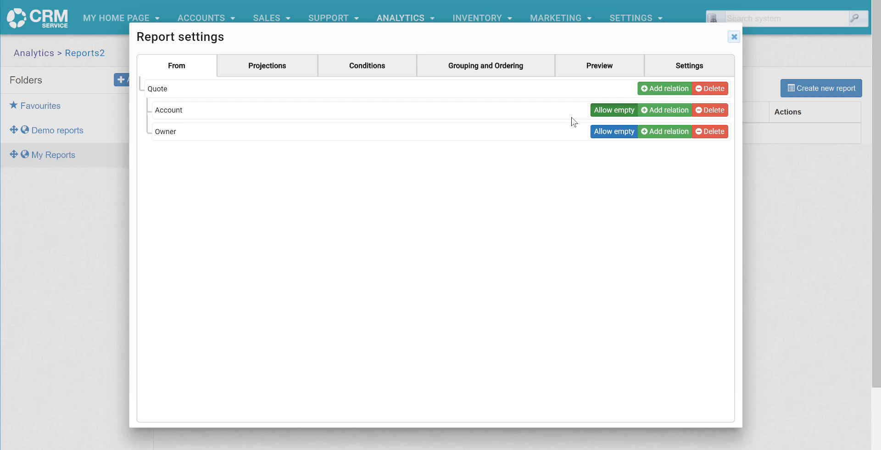
pyautogui.click(595, 115)
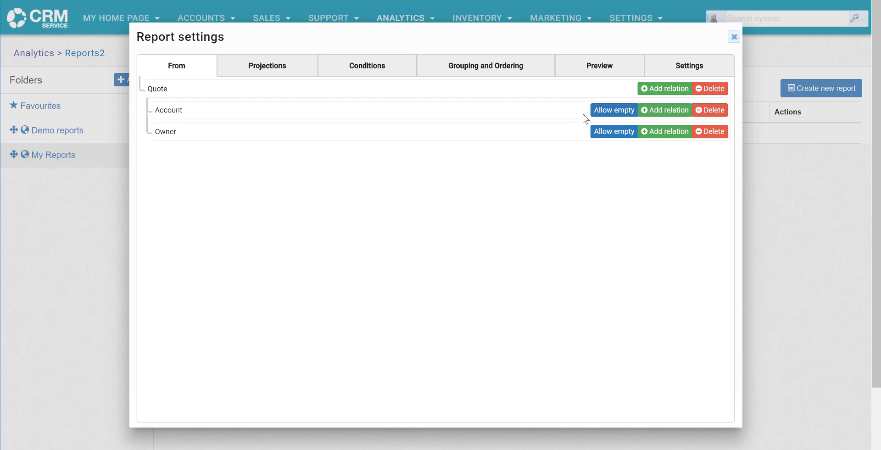
# Add a projection for the Quote's Created Time field and title it "Month".
pyautogui.click(268, 72)
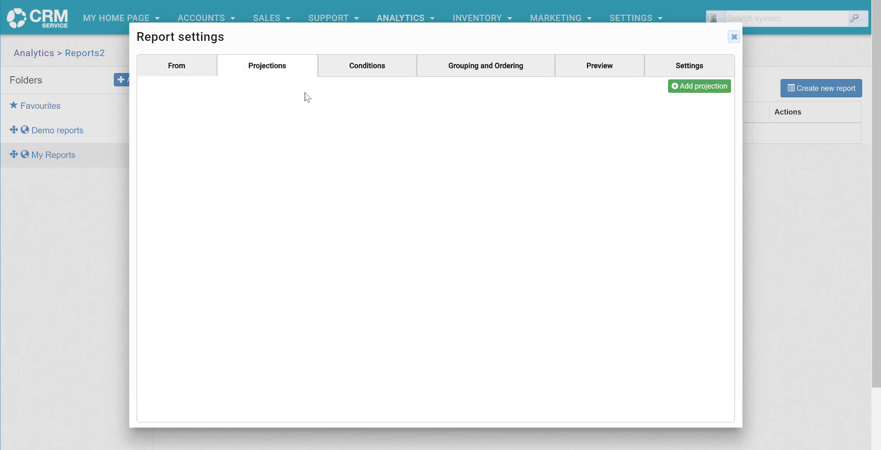
pyautogui.click(694, 94)
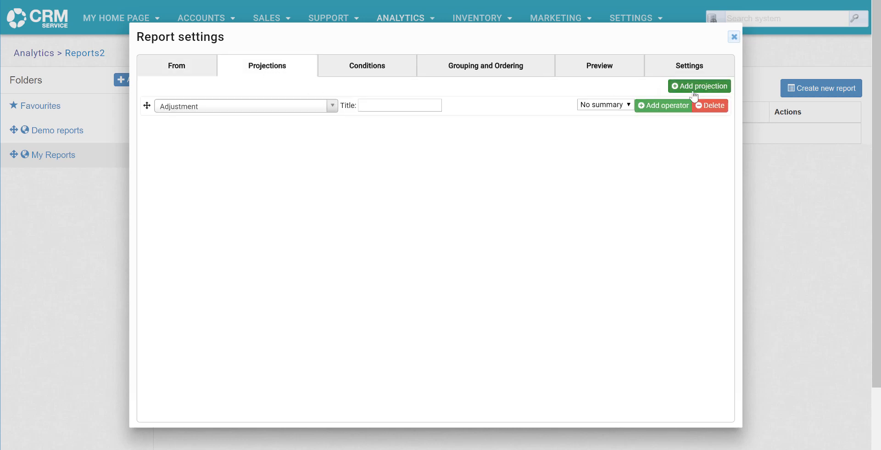
pyautogui.click(335, 107)
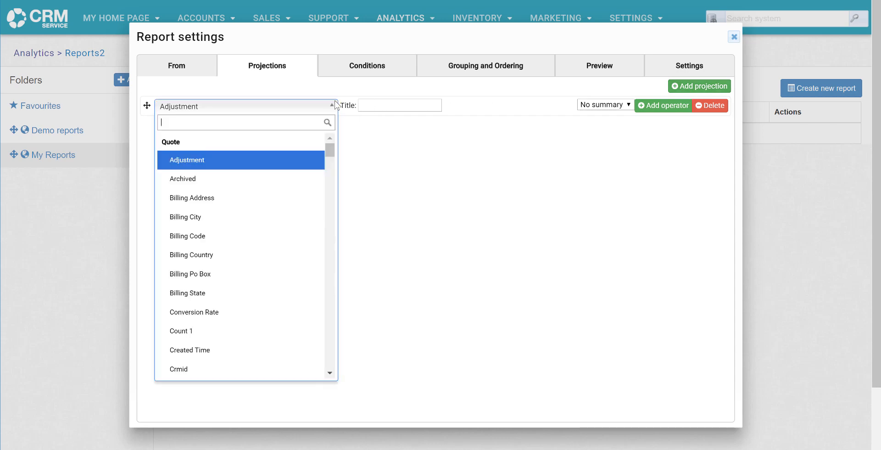
pyautogui.write('crea')
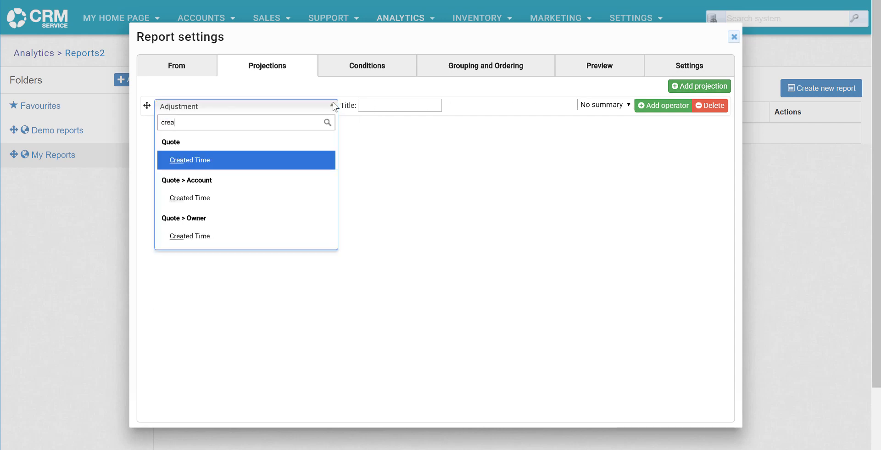
pyautogui.click(196, 163)
pyautogui.click(404, 108)
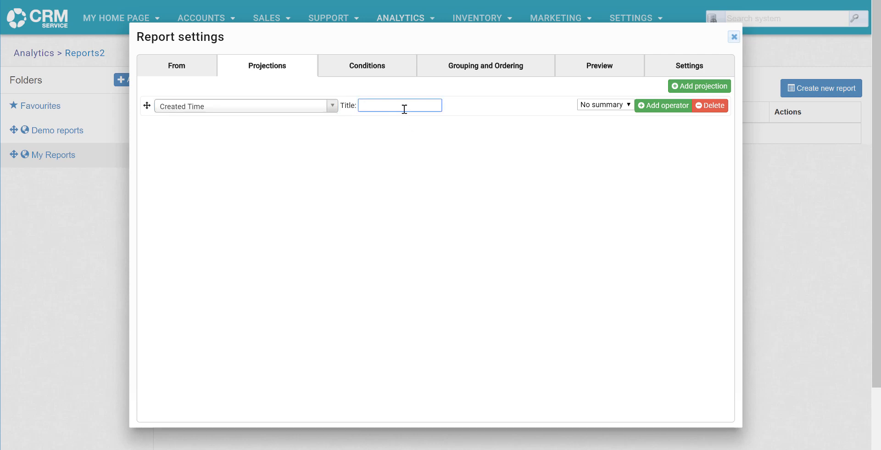
pyautogui.write('Month')
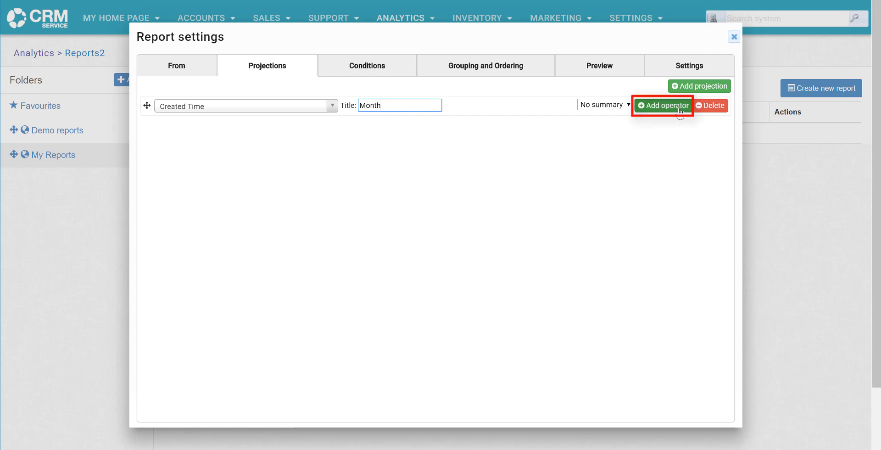
# Add an operator to the Created Time projection and set it to Month.
pyautogui.click(661, 110)
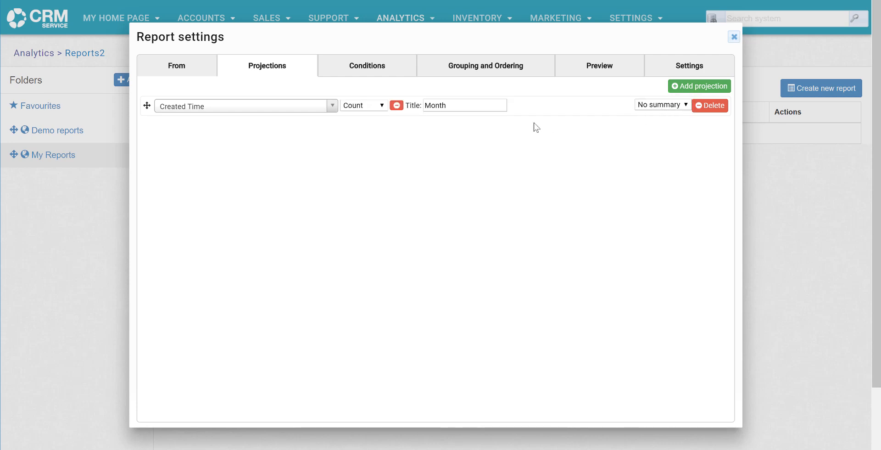
pyautogui.click(369, 109)
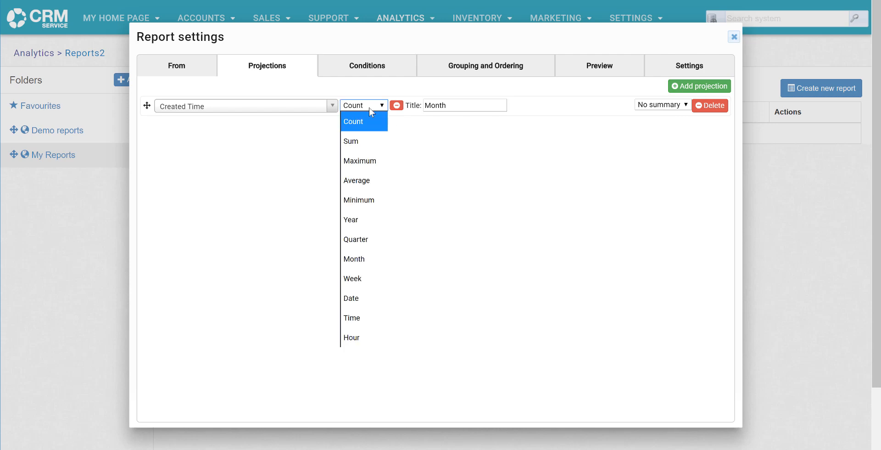
pyautogui.click(363, 259)
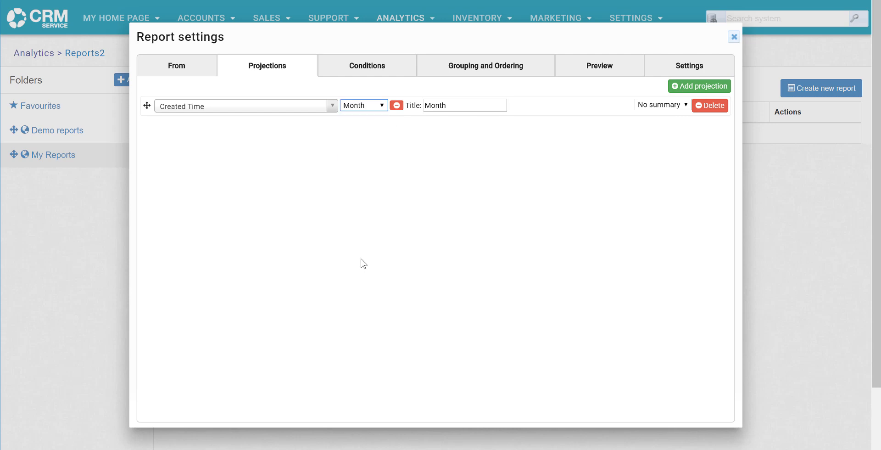
# Add a second projection that uses the Quote Stage field.
pyautogui.click(702, 87)
pyautogui.click(310, 130)
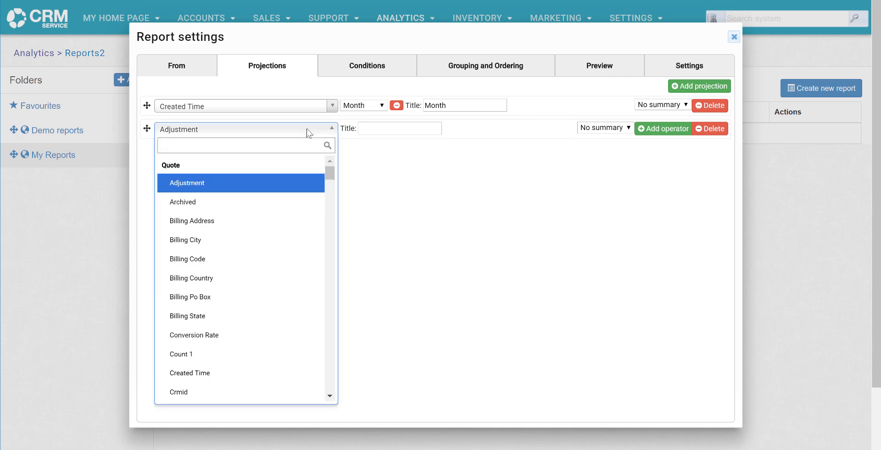
pyautogui.write('quote')
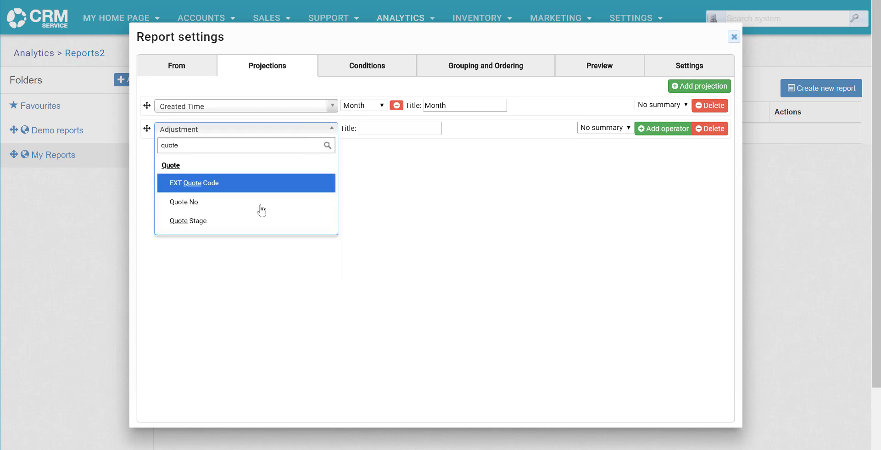
pyautogui.click(315, 223)
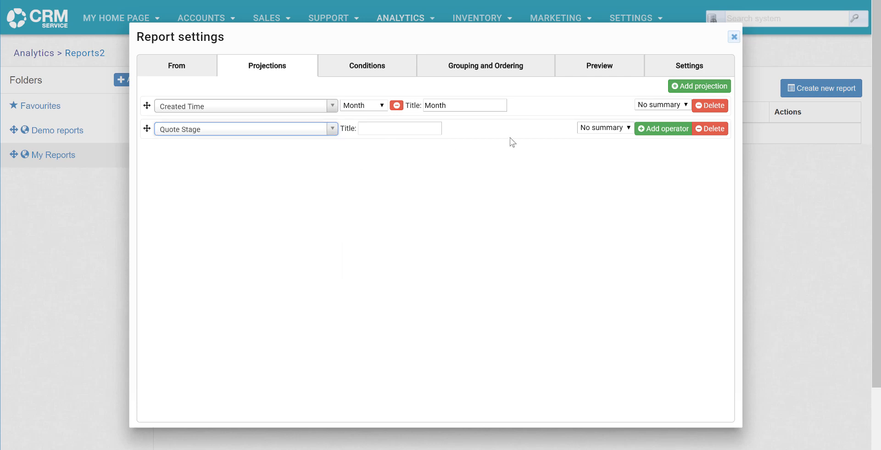
# Add a third projection that uses the Quote module's Crmid field.
pyautogui.click(687, 92)
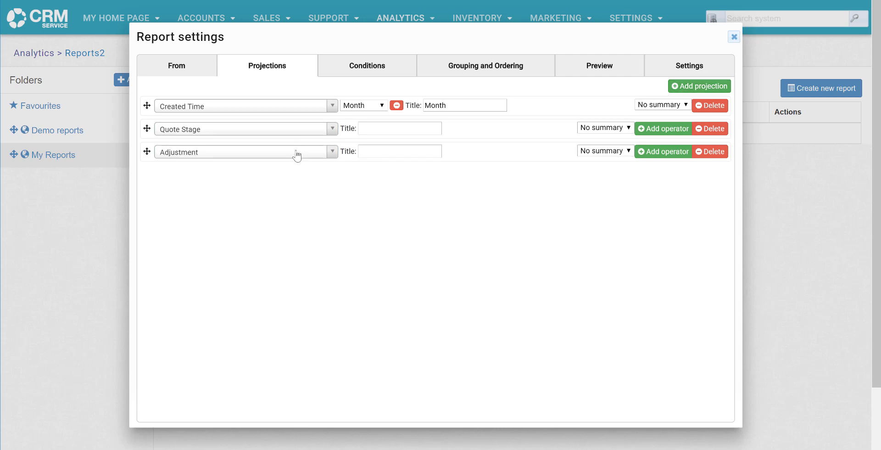
pyautogui.click(295, 153)
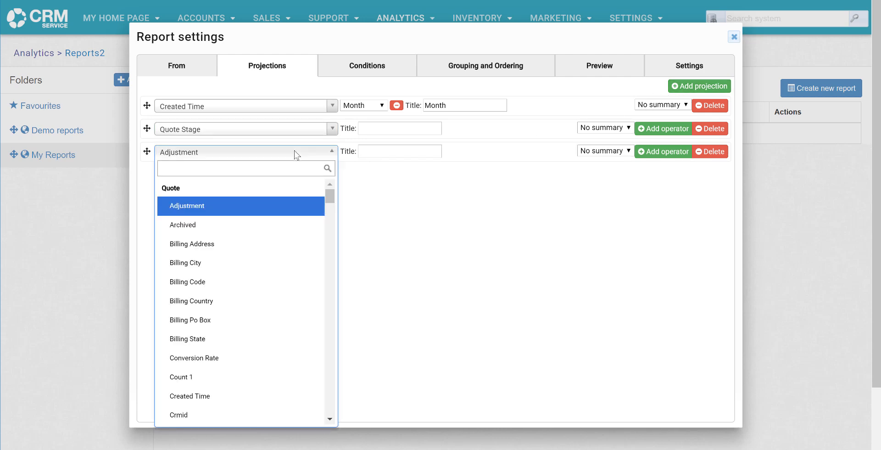
pyautogui.write('crm')
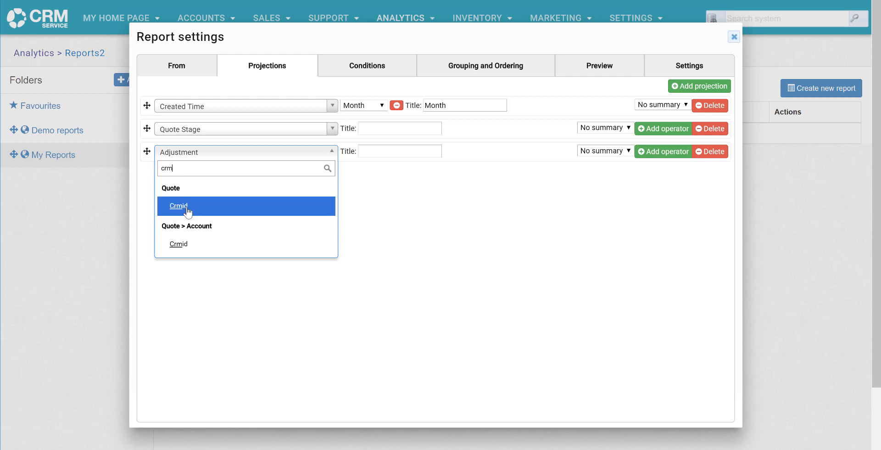
pyautogui.click(178, 206)
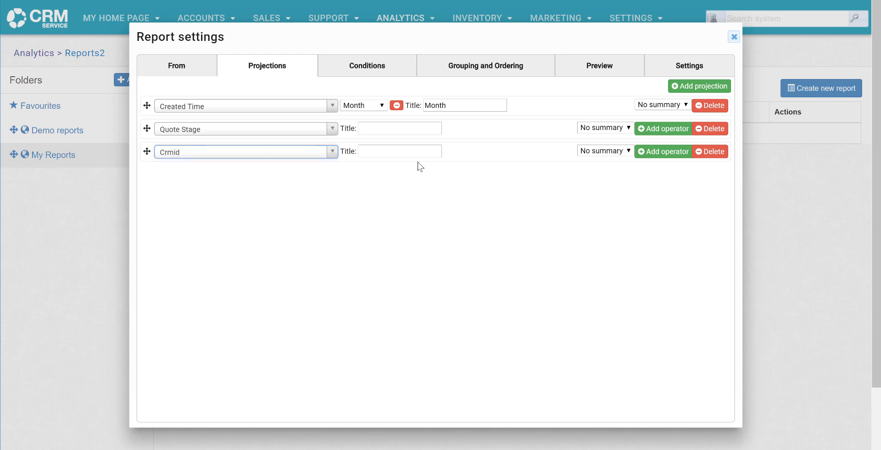
# Add a Count operator to the Crmid projection and title it "Quotes in Total".
pyautogui.click(660, 151)
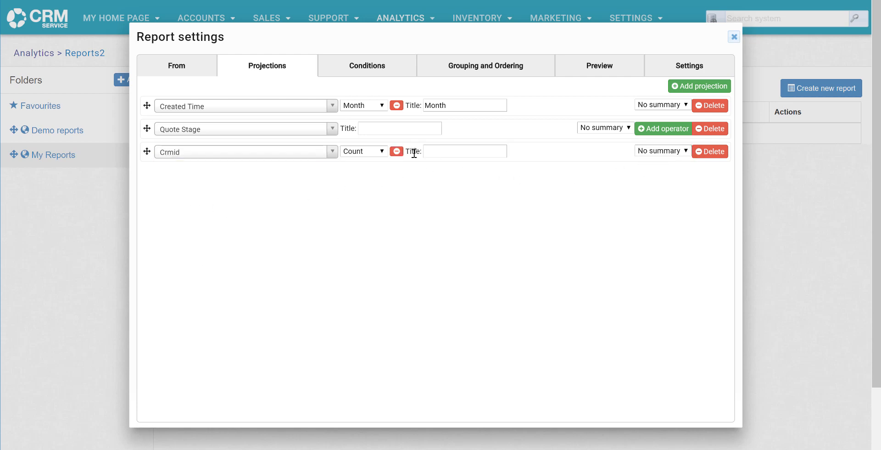
pyautogui.click(370, 152)
pyautogui.click(367, 158)
pyautogui.click(443, 151)
pyautogui.write('Quotes in Total')
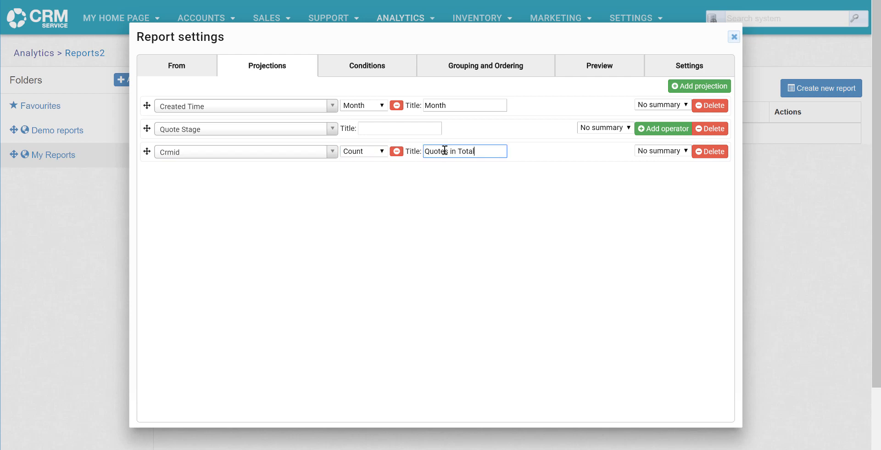
# Add a fourth projection for the Total field and title it "Total in €".
pyautogui.click(688, 87)
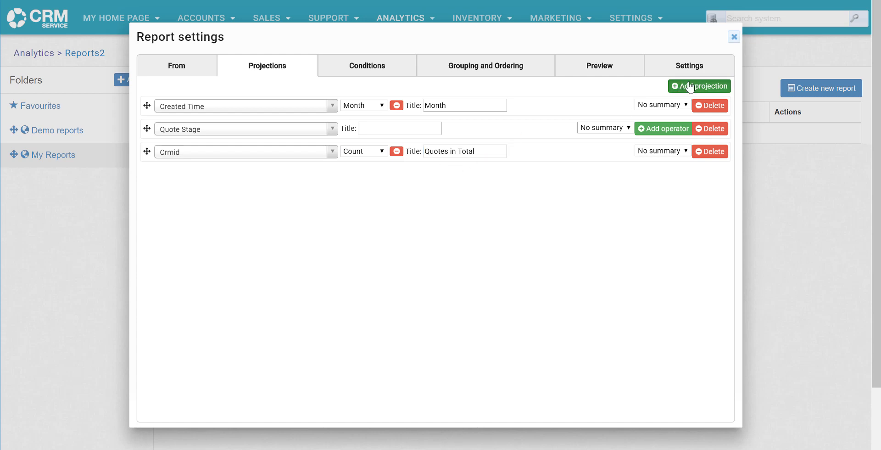
pyautogui.click(307, 177)
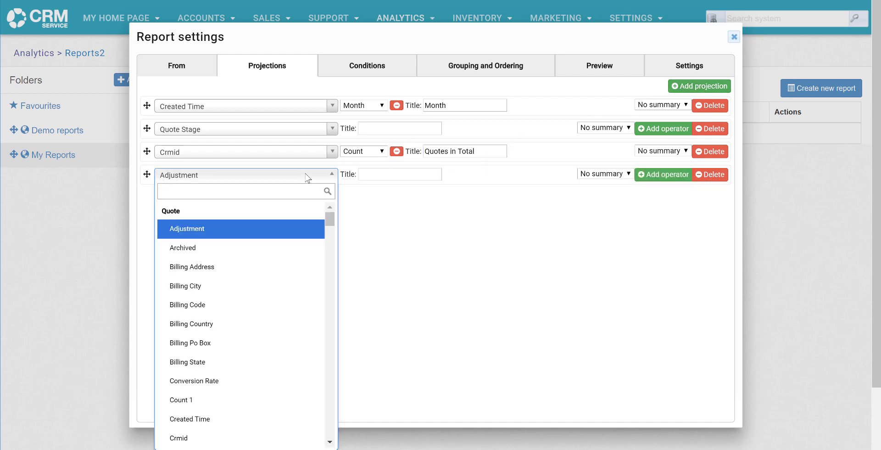
pyautogui.write('total')
pyautogui.click(269, 250)
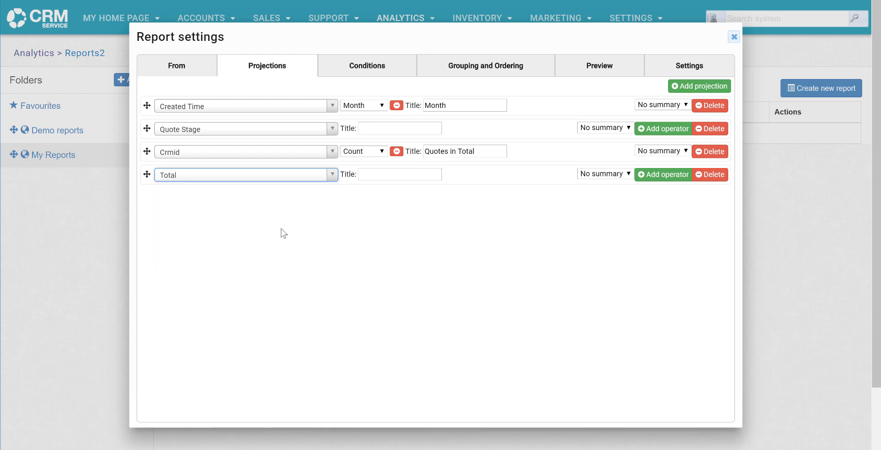
pyautogui.click(372, 174)
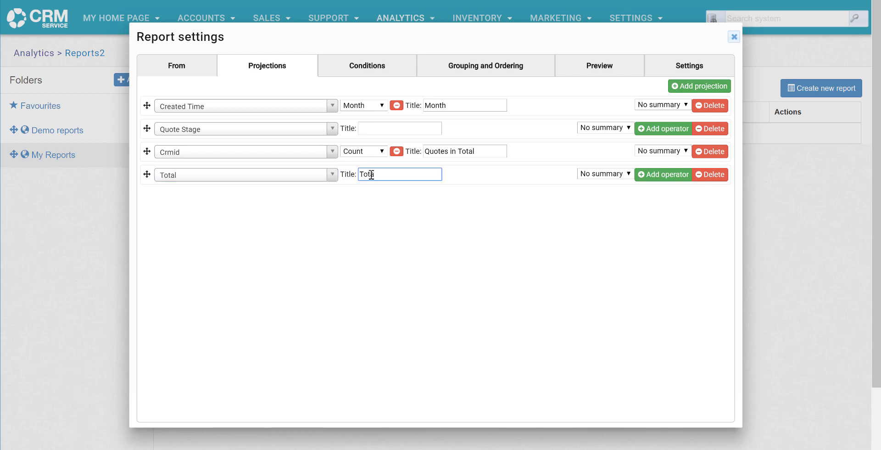
# Add an operator to the Total projection and set it to Sum.
pyautogui.click(659, 174)
pyautogui.click(373, 177)
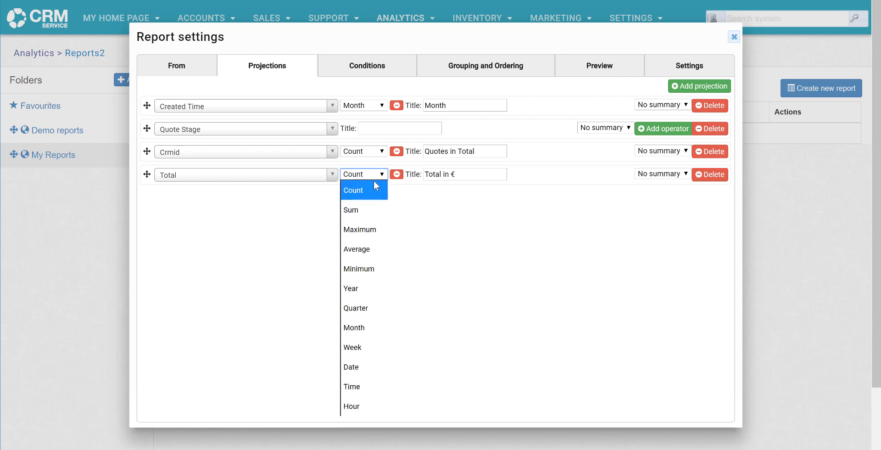
pyautogui.click(356, 210)
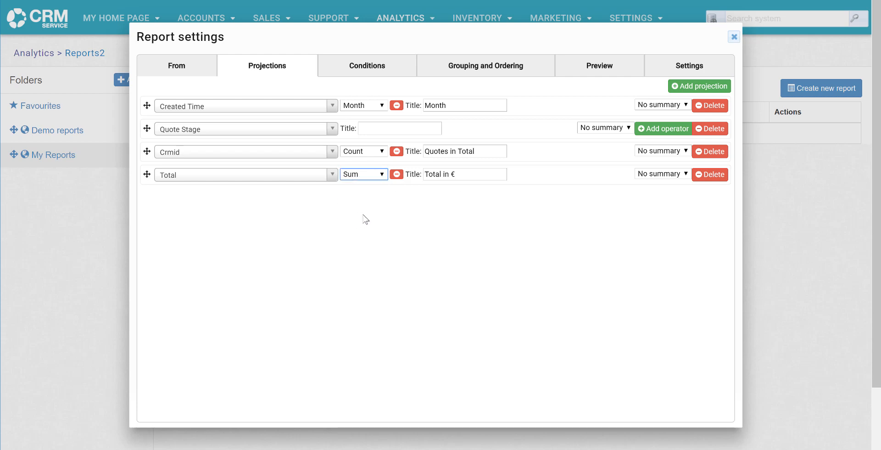
# Add a fifth projection for the Quote Owner's User Name field and title it "User".
pyautogui.click(699, 86)
pyautogui.click(323, 204)
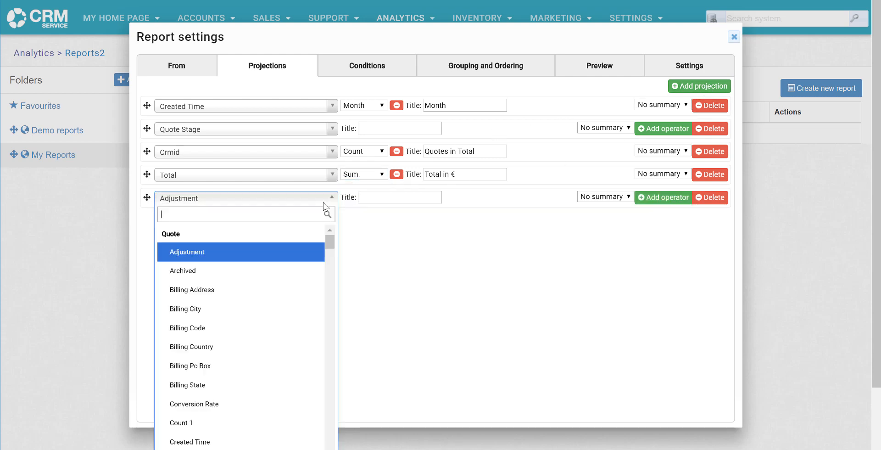
pyautogui.write('user')
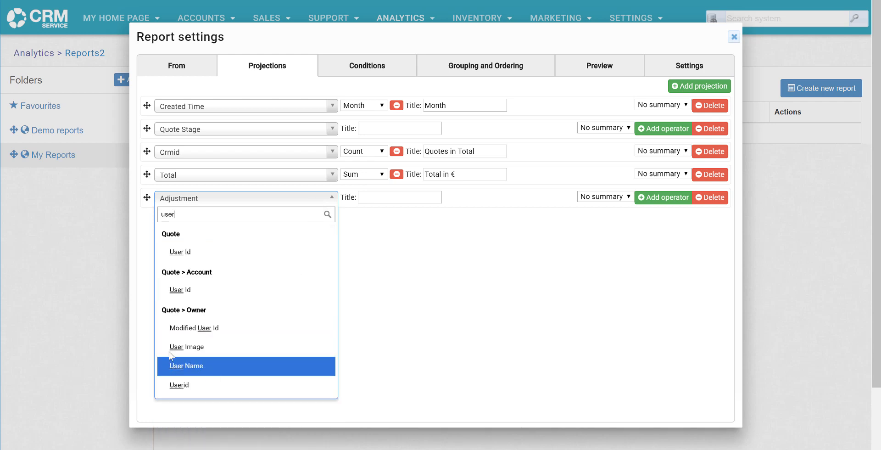
pyautogui.click(189, 365)
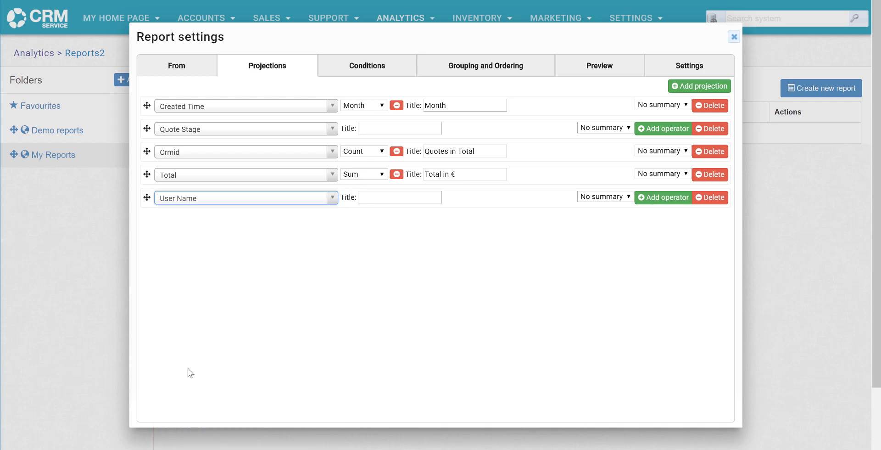
pyautogui.click(384, 200)
pyautogui.write('User')
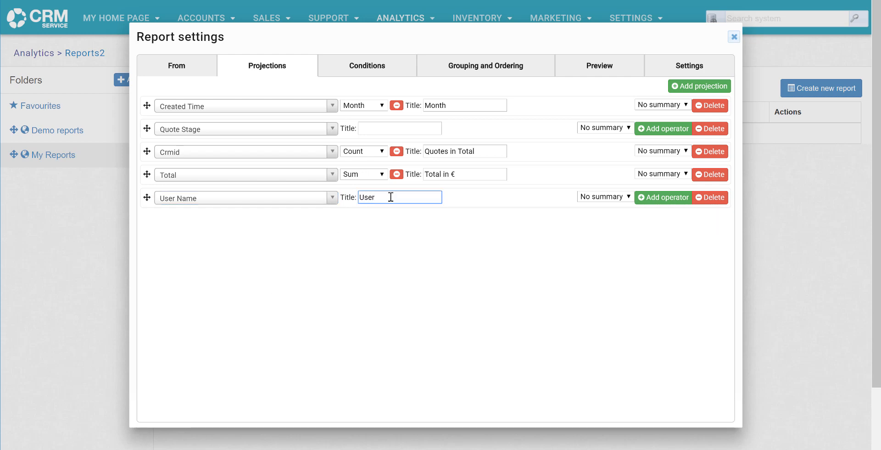
# Add a condition rule on the Quote's Created Time field with the greater or equal comparison.
pyautogui.click(371, 70)
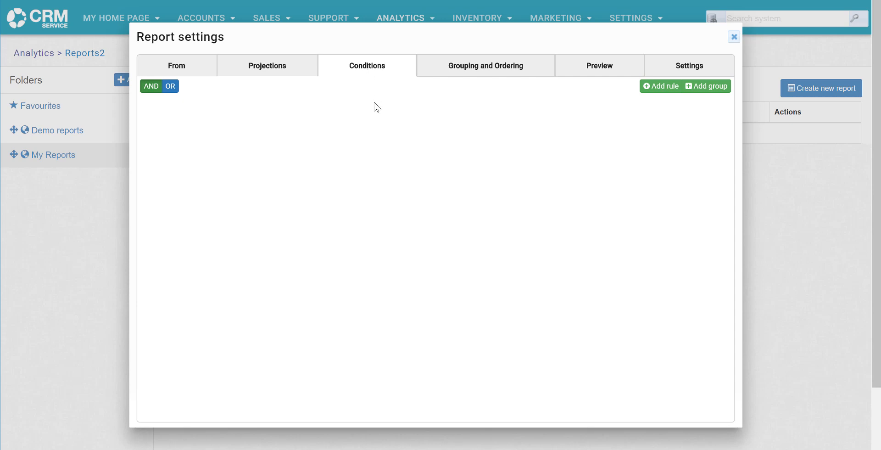
pyautogui.click(661, 87)
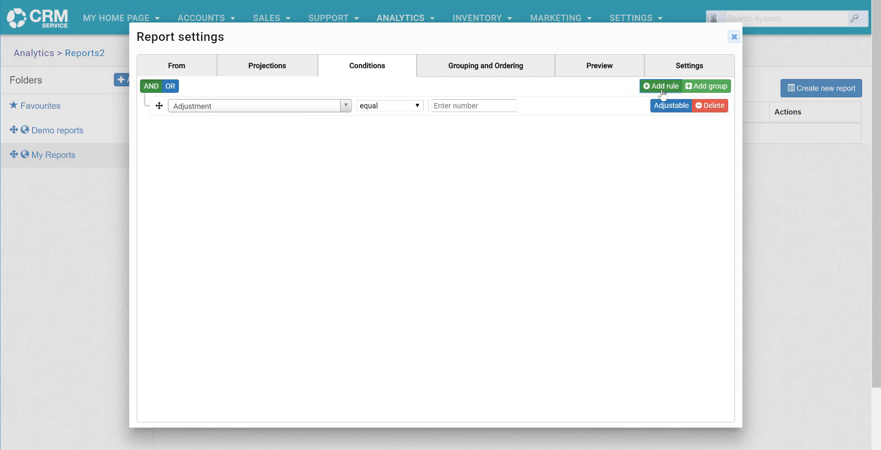
pyautogui.click(328, 108)
pyautogui.write('crea')
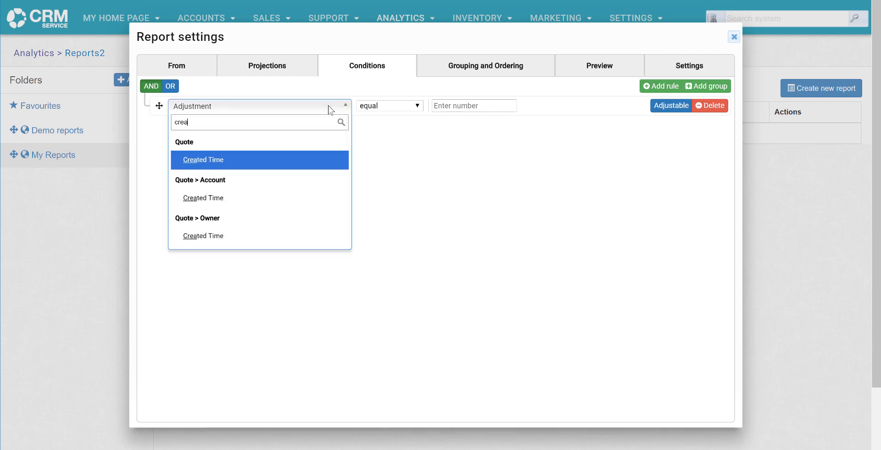
pyautogui.click(216, 160)
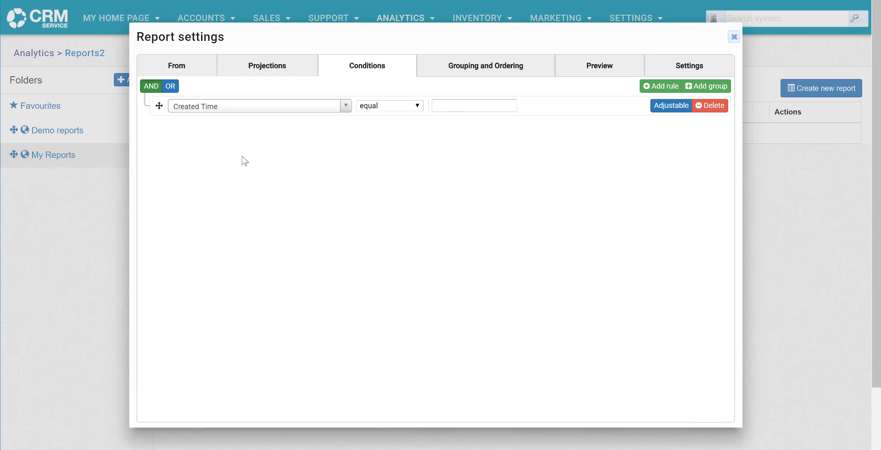
pyautogui.click(383, 106)
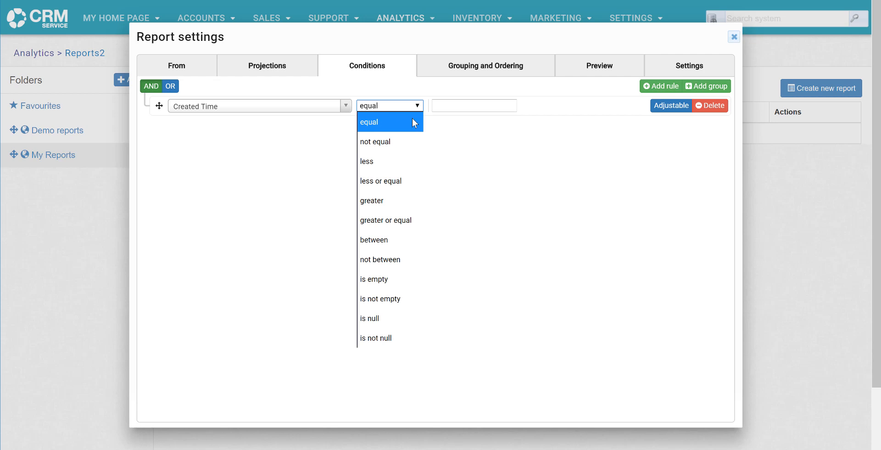
pyautogui.click(389, 220)
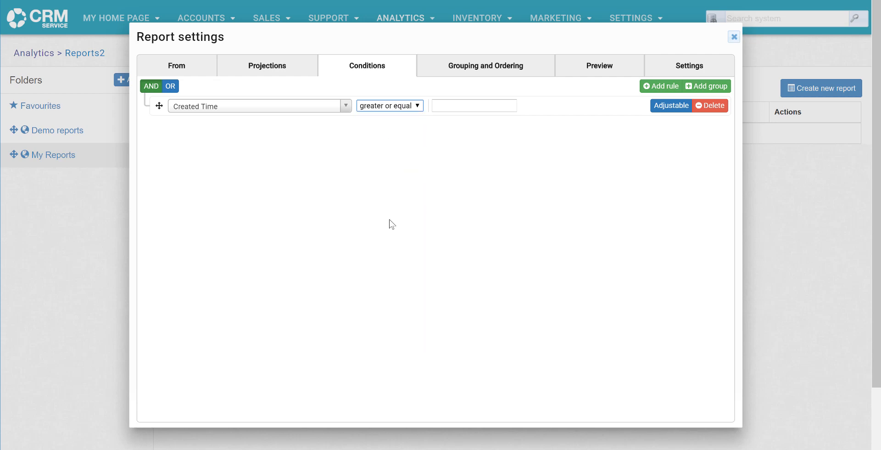
# Set the Created Time rule's date to 01.01.2017 and make the rule adjustable.
pyautogui.click(454, 106)
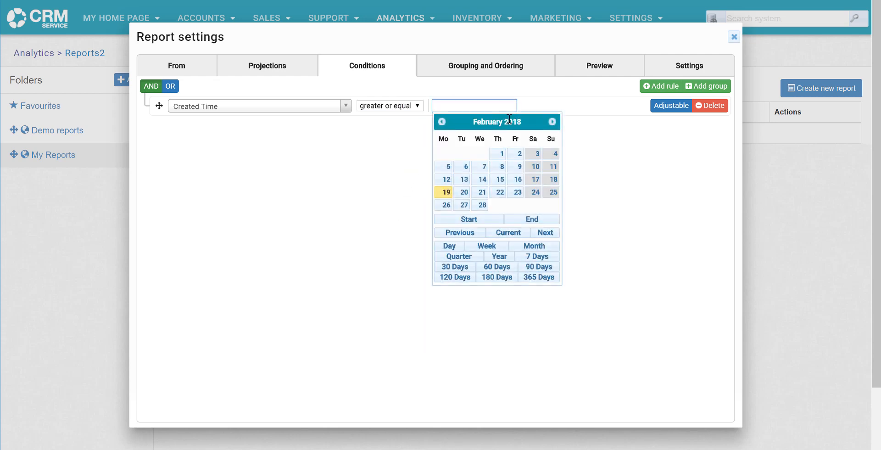
pyautogui.click(442, 122)
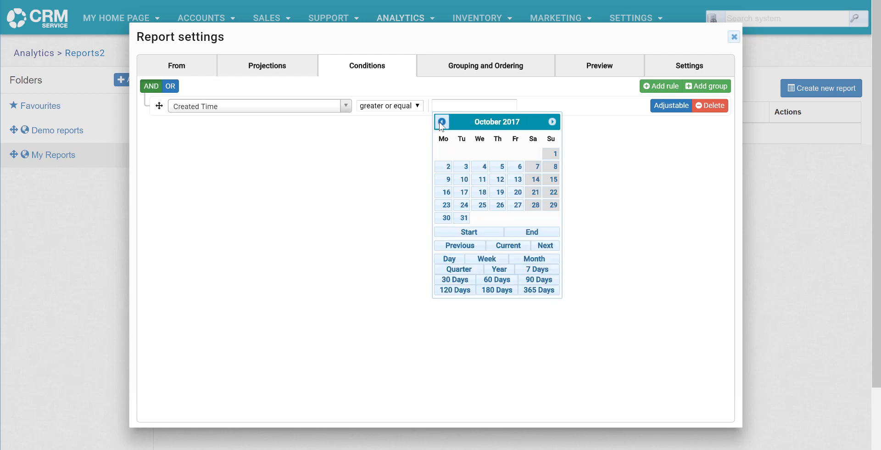
pyautogui.click(441, 121)
pyautogui.click(442, 122)
pyautogui.click(441, 122)
pyautogui.click(552, 122)
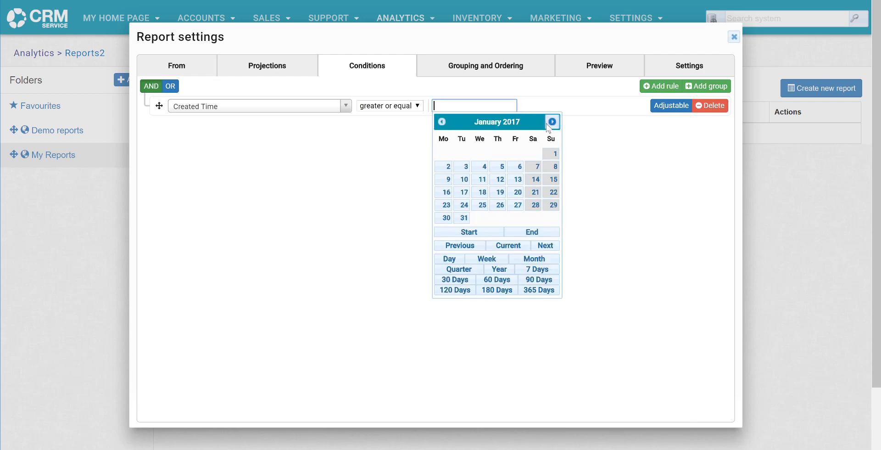
pyautogui.click(551, 153)
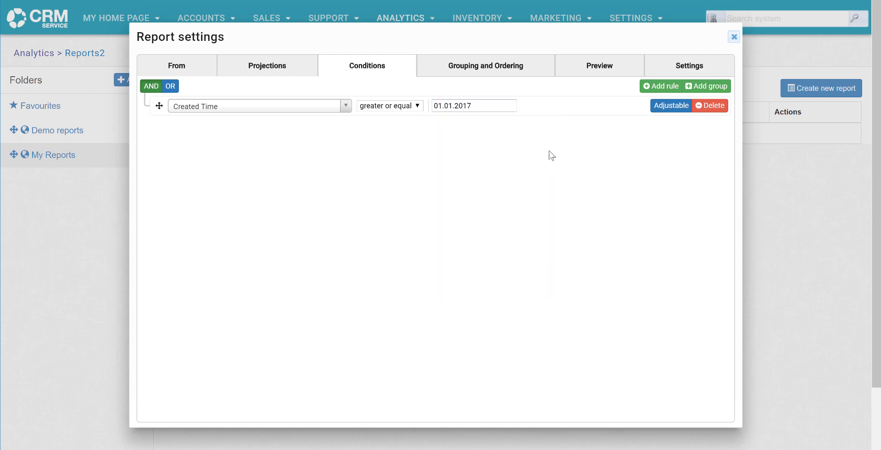
pyautogui.click(675, 113)
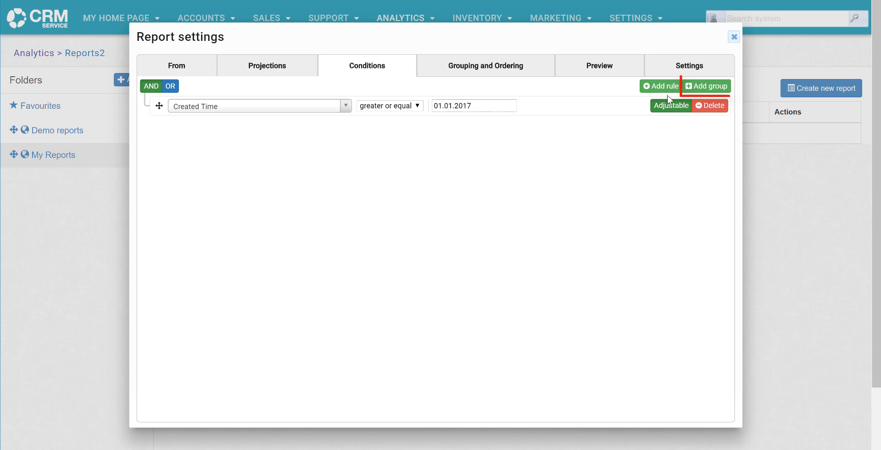
# Add a condition group whose first rule requires Quote Stage to equal Accepted.
pyautogui.click(706, 88)
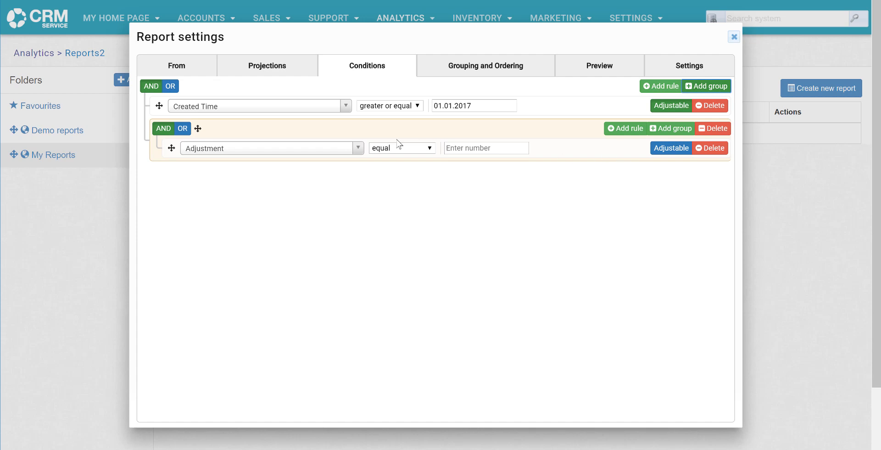
pyautogui.click(251, 148)
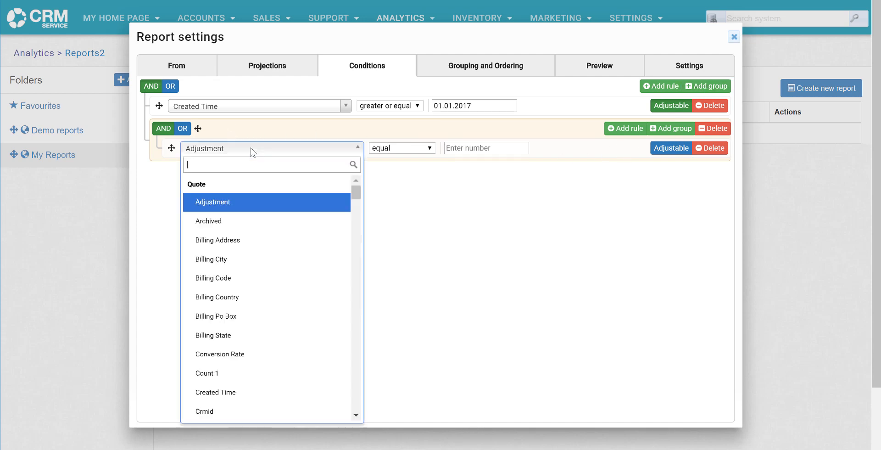
pyautogui.write('quo')
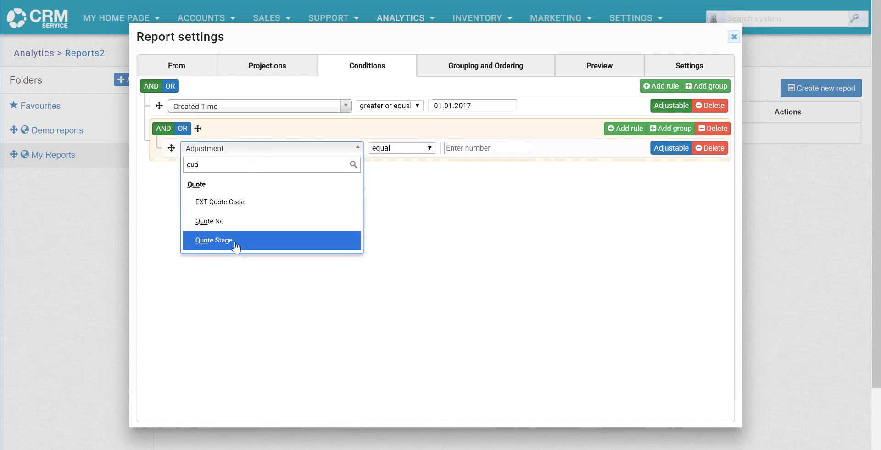
pyautogui.click(235, 241)
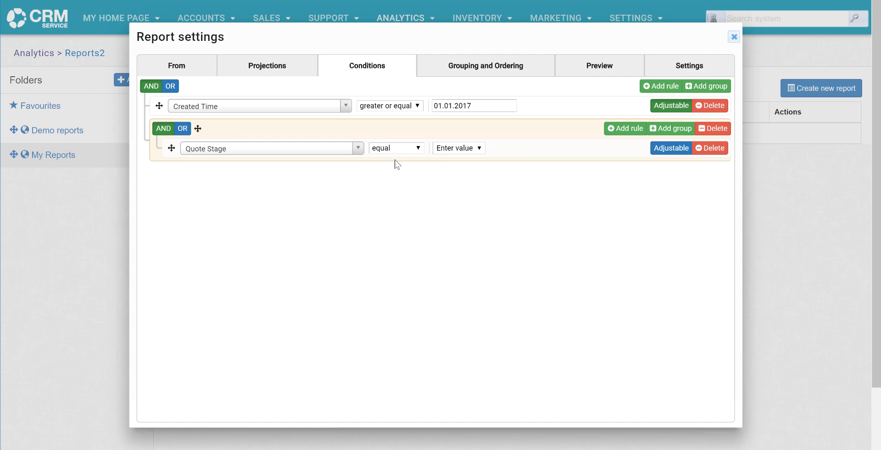
pyautogui.click(480, 147)
pyautogui.click(459, 243)
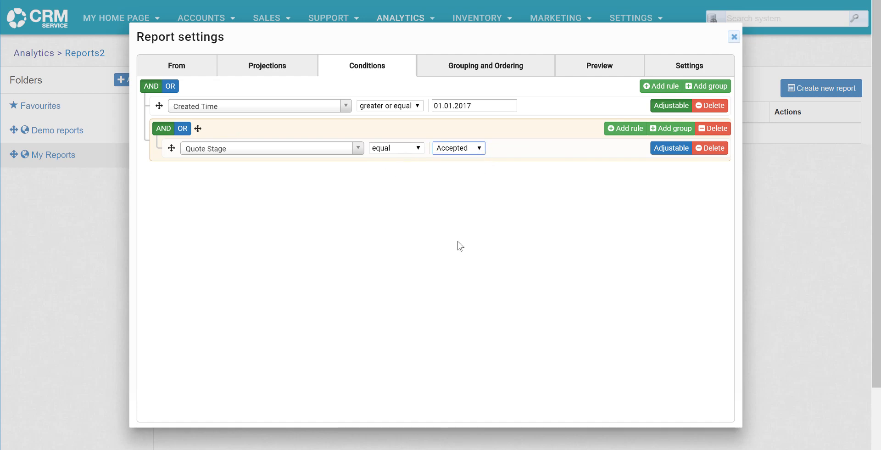
pyautogui.click(432, 205)
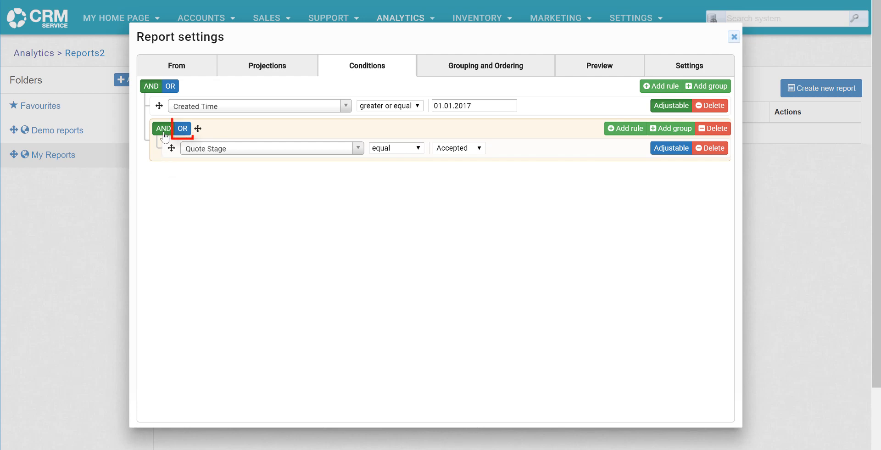
# Switch the condition group to OR logic and add a second rule with Quote Stage equal to Rejected.
pyautogui.click(183, 130)
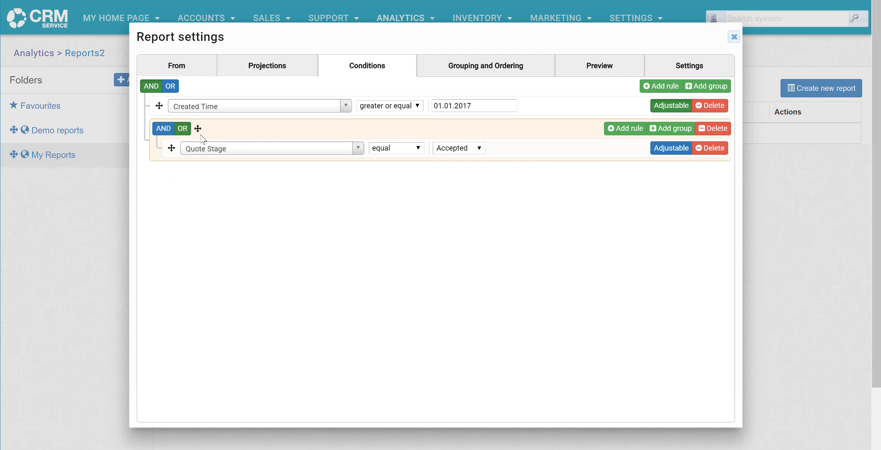
pyautogui.click(625, 128)
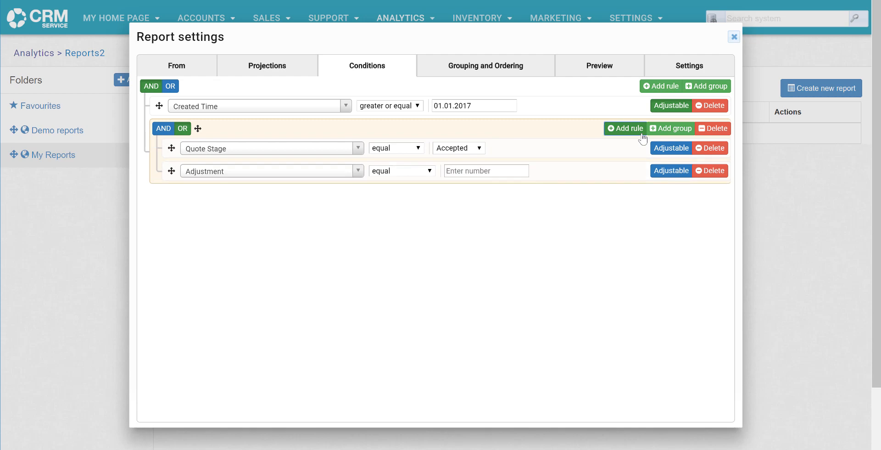
pyautogui.click(303, 175)
pyautogui.write('quo')
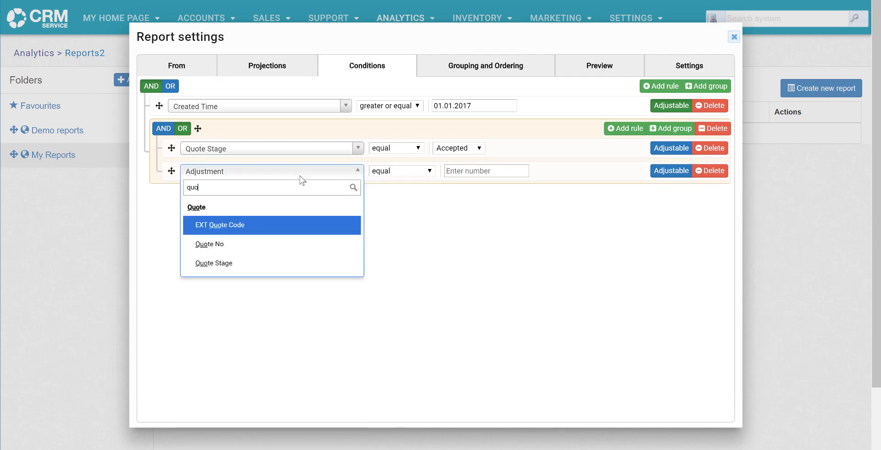
pyautogui.click(277, 271)
pyautogui.click(457, 170)
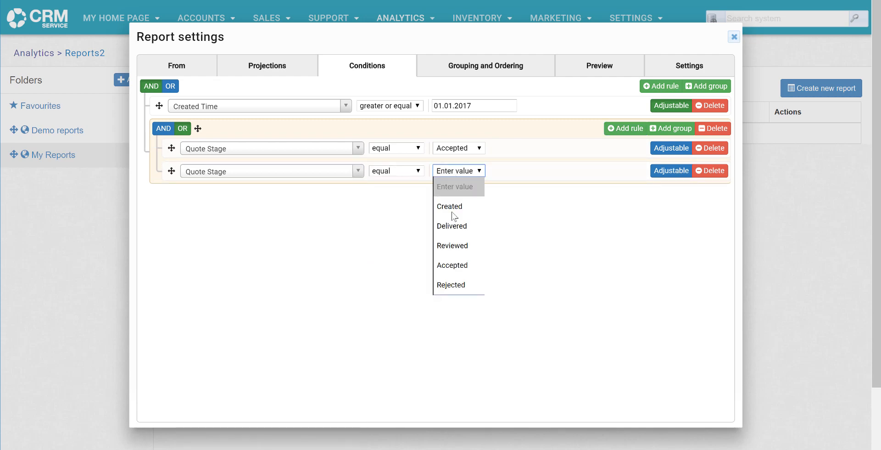
pyautogui.click(447, 282)
pyautogui.click(418, 241)
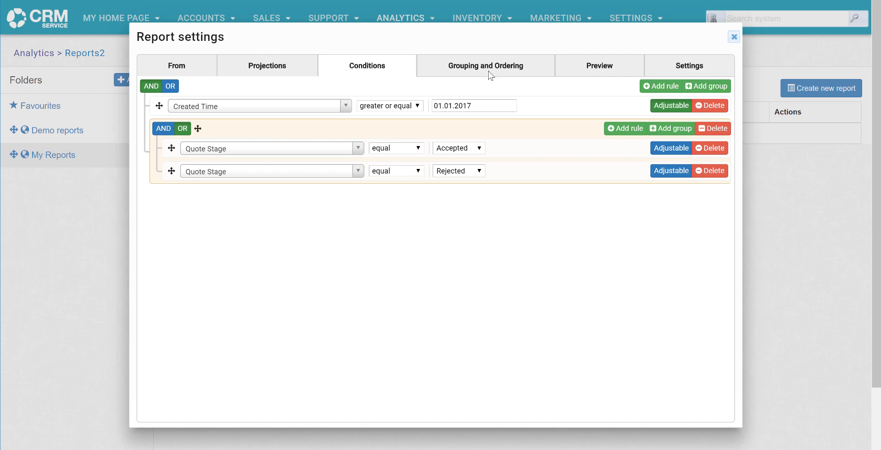
# Add a report grouping on the Quote's Created Time field with the Month operator.
pyautogui.click(504, 69)
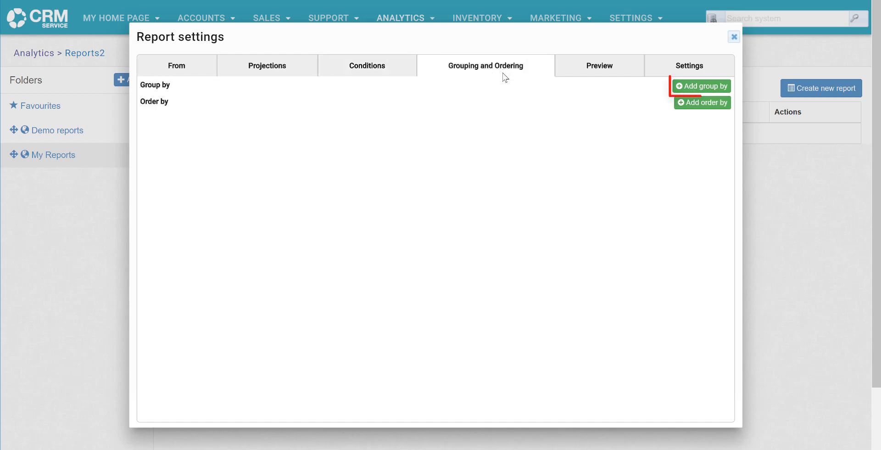
pyautogui.click(674, 88)
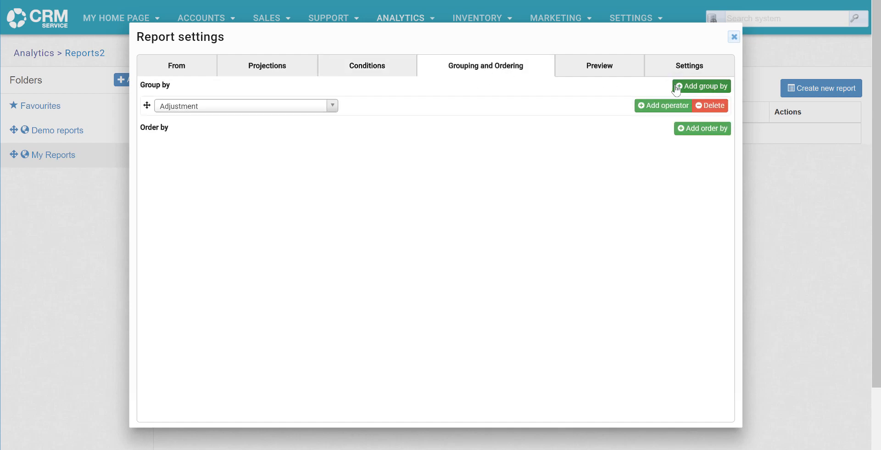
pyautogui.click(323, 110)
pyautogui.write('crea')
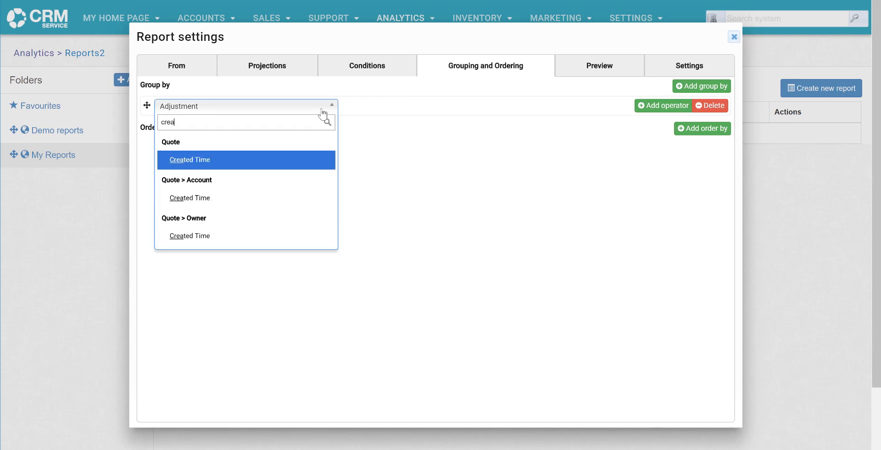
pyautogui.click(315, 160)
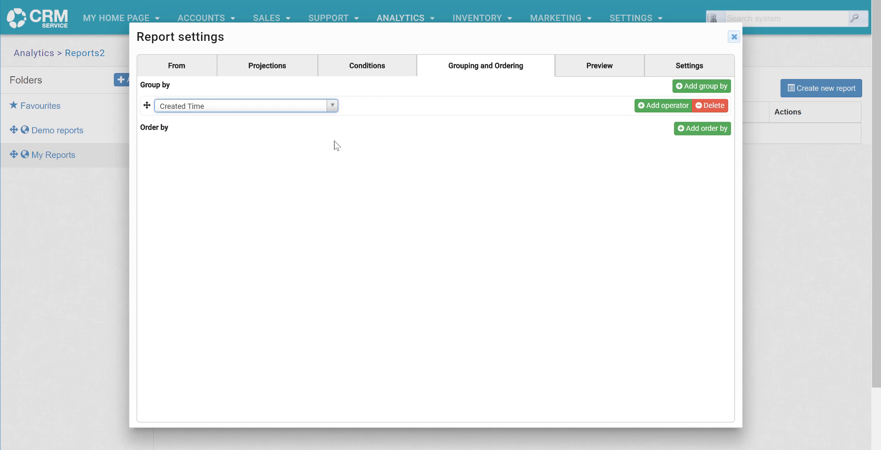
pyautogui.click(660, 110)
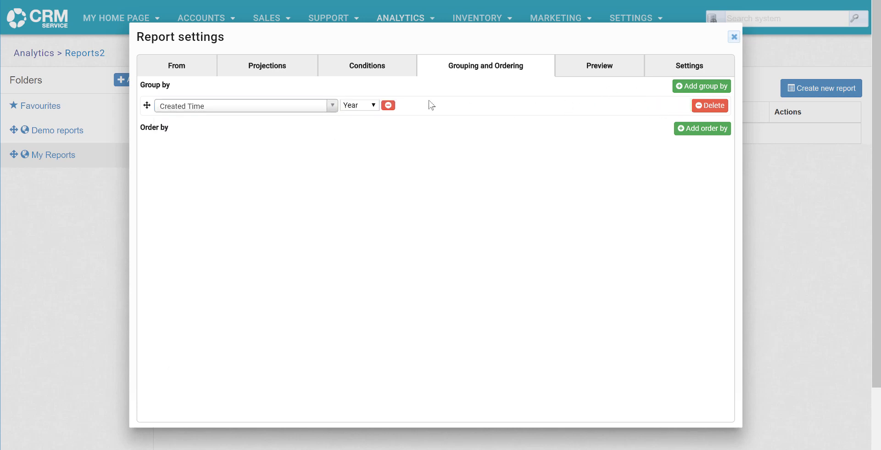
pyautogui.click(370, 106)
pyautogui.click(363, 166)
# Add two more groupings, one on the quote owner's User Name and one on Quote Stage.
pyautogui.click(680, 88)
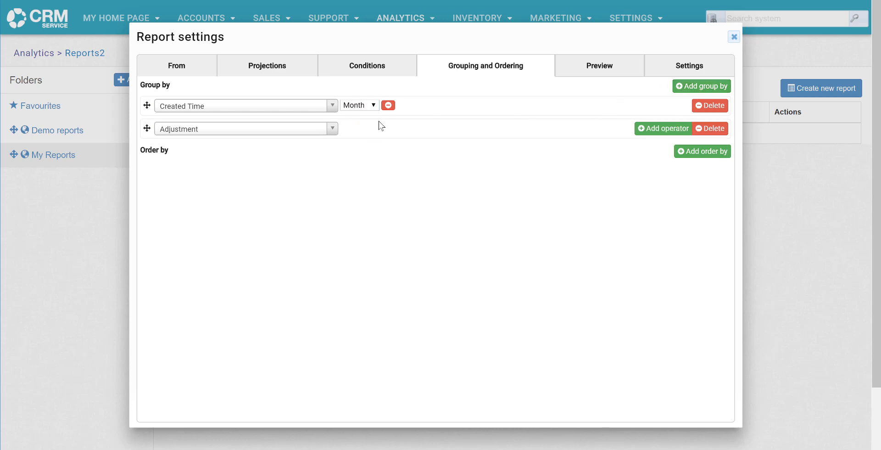
pyautogui.click(308, 132)
pyautogui.write('user')
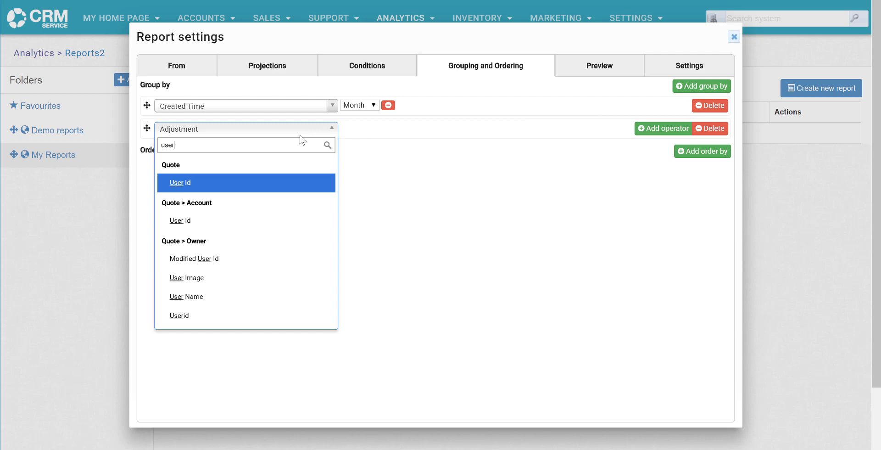
pyautogui.click(276, 297)
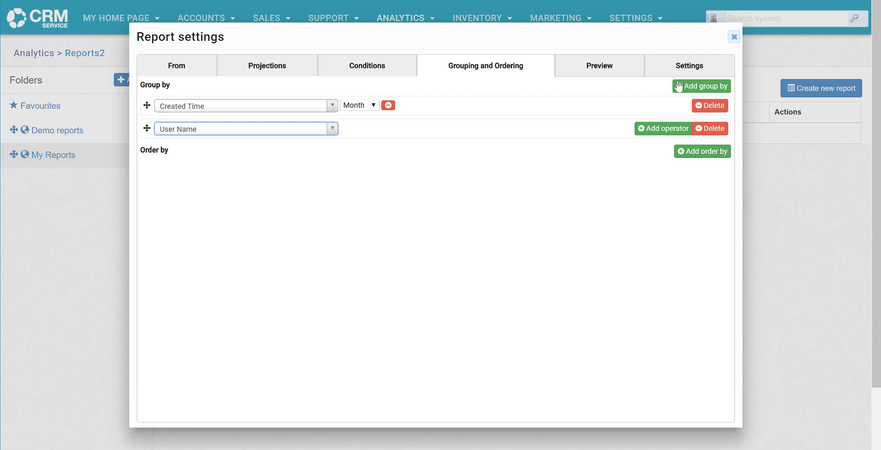
pyautogui.click(701, 86)
pyautogui.click(277, 158)
pyautogui.write('quo')
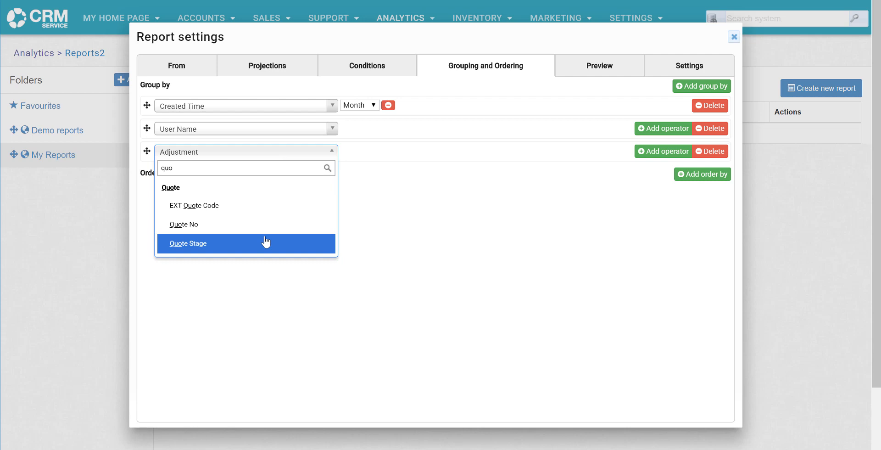
pyautogui.click(266, 241)
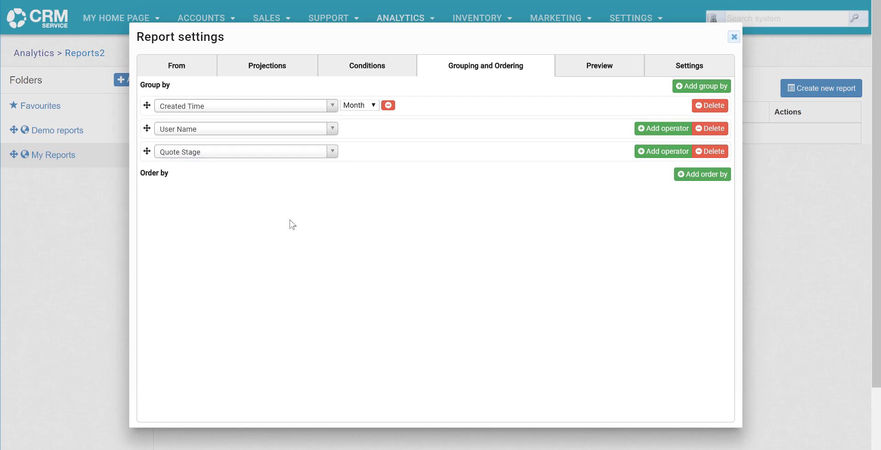
# Add an ordering on the Quote's Created Time by Month in descending order.
pyautogui.click(712, 176)
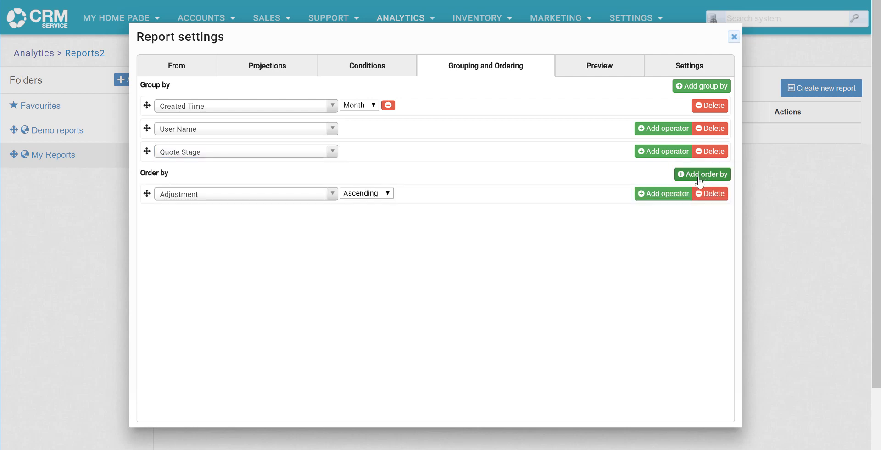
pyautogui.click(308, 201)
pyautogui.write('cre')
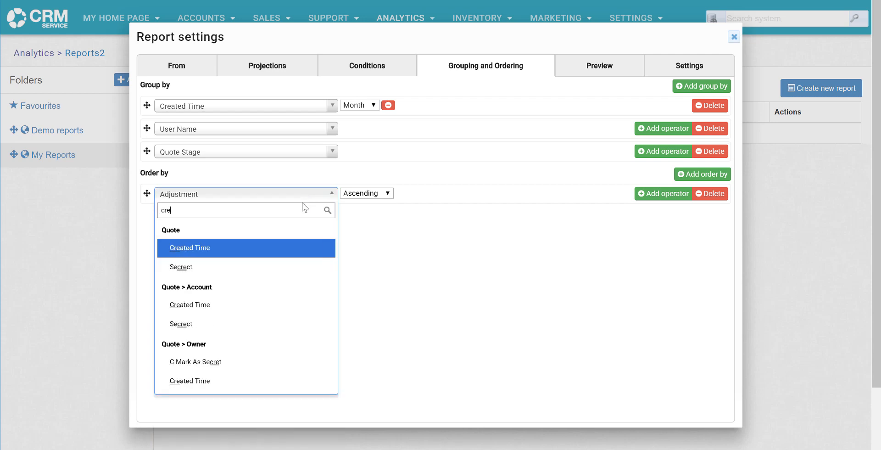
pyautogui.click(270, 250)
pyautogui.click(362, 196)
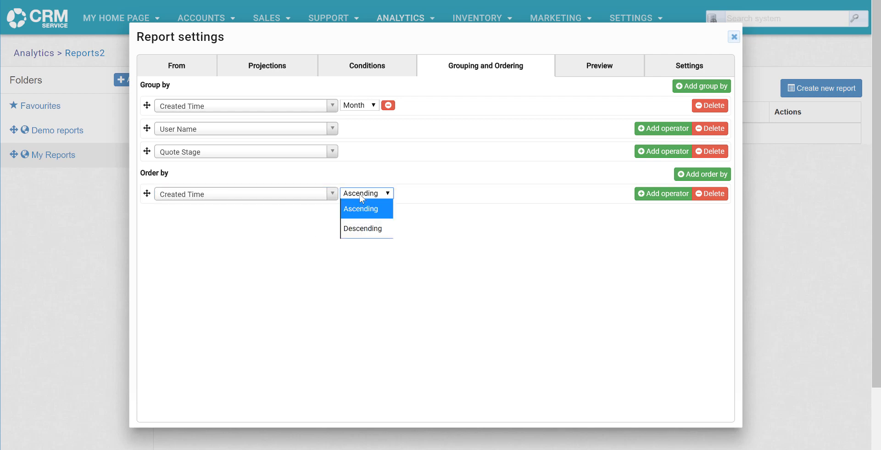
pyautogui.click(366, 233)
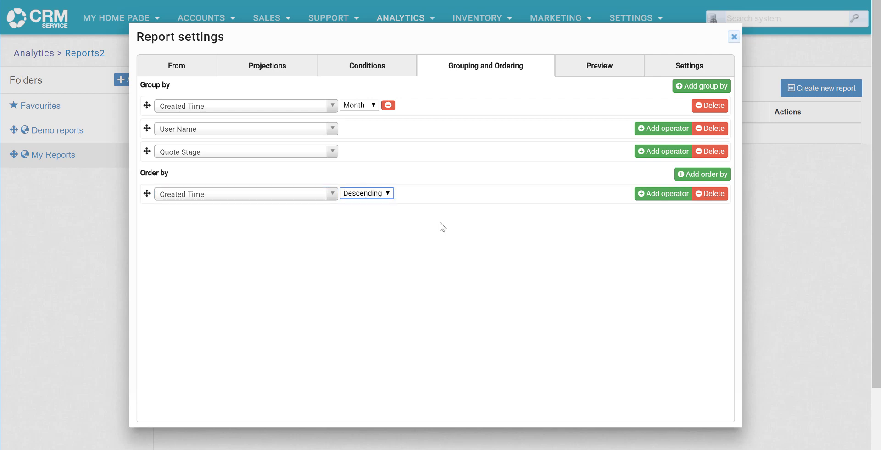
pyautogui.click(637, 194)
pyautogui.click(369, 194)
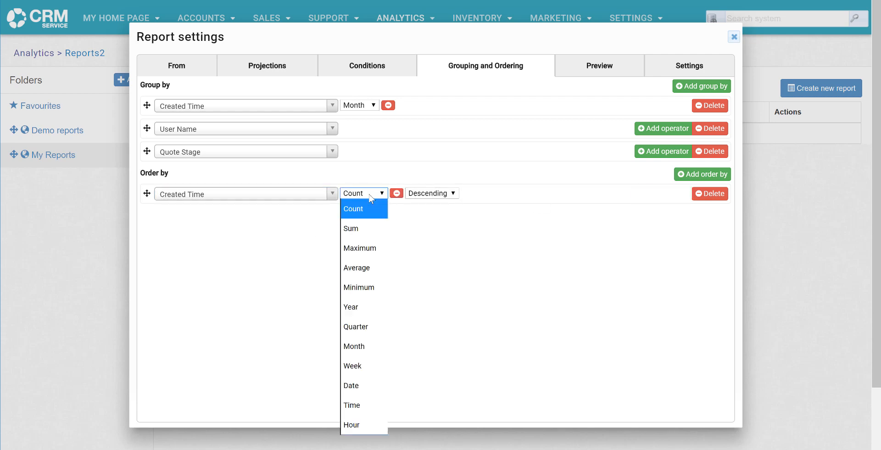
pyautogui.click(364, 345)
# Add a second, ascending ordering on the quote owner's User Name and preview the report.
pyautogui.click(702, 173)
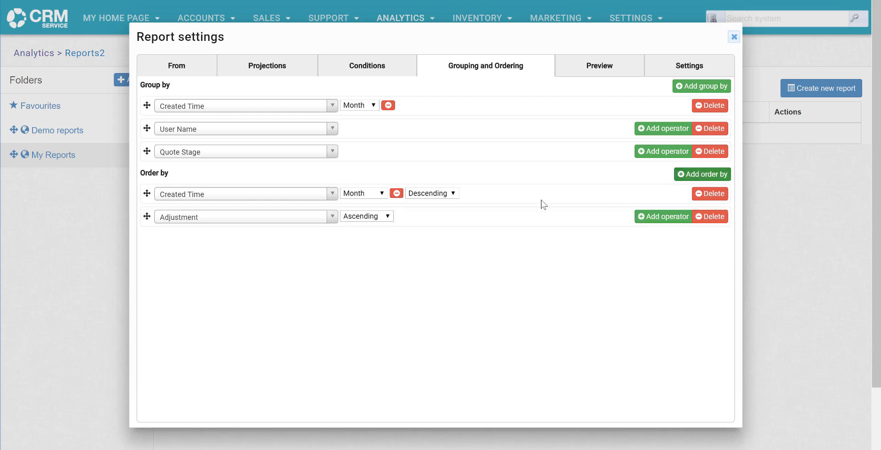
pyautogui.click(255, 218)
pyautogui.write('user')
pyautogui.click(223, 383)
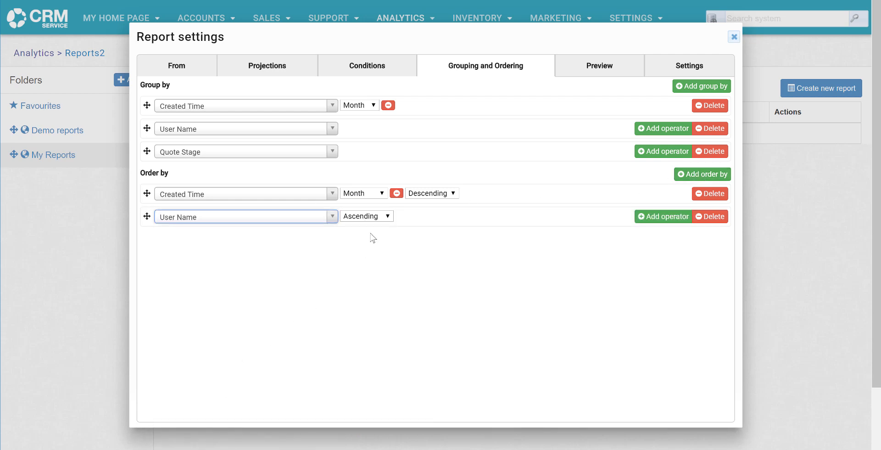
pyautogui.click(601, 67)
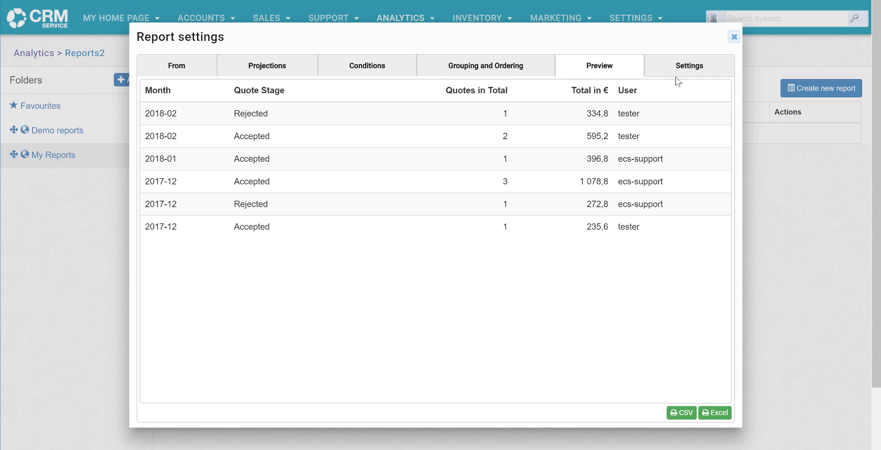
# Name the report "Accepted/Rejected Quotes by Month by User", save it and close its settings.
pyautogui.click(691, 72)
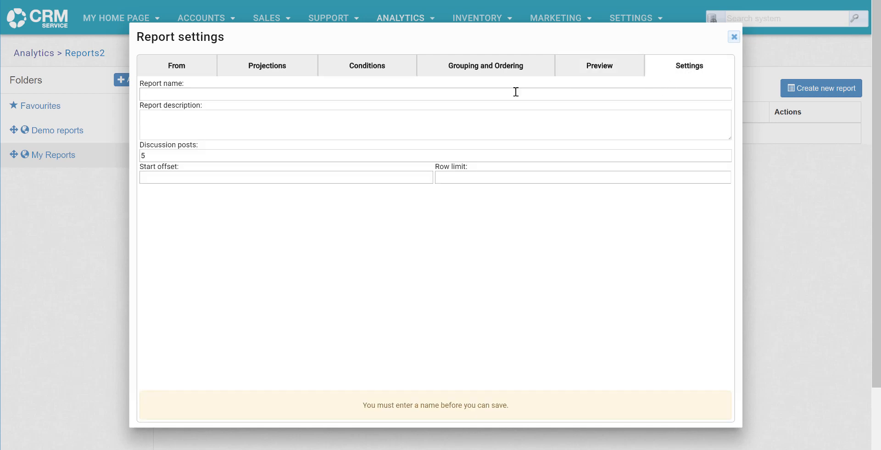
pyautogui.click(412, 95)
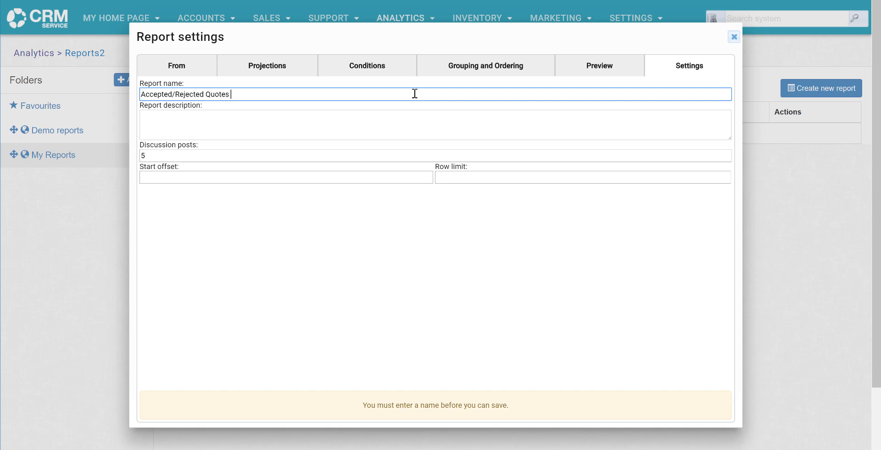
pyautogui.write('Accepted/Rejected Quotes by Month by User')
pyautogui.click(460, 212)
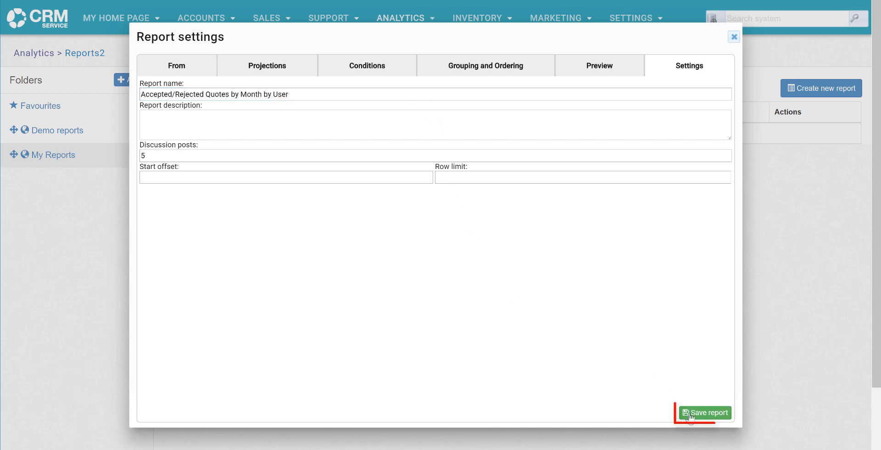
pyautogui.click(707, 412)
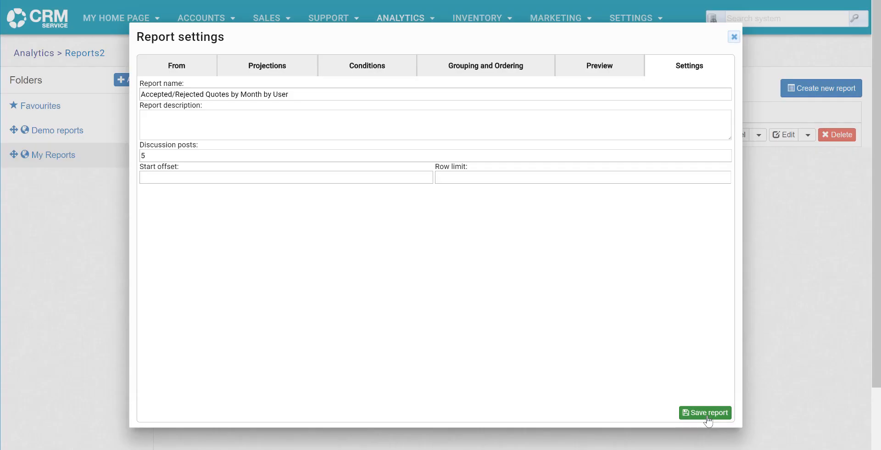
pyautogui.click(733, 37)
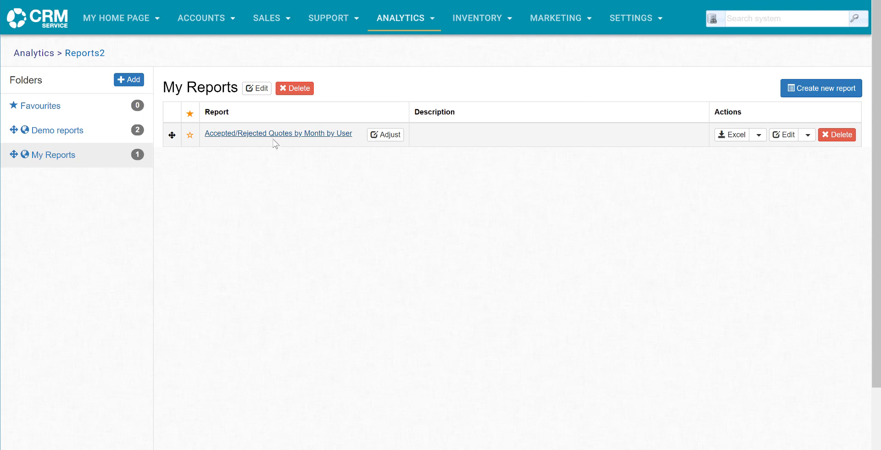
# Preview the saved report with its adjustable Created Time rule set to less or equal, and close the adjustment view.
pyautogui.click(389, 137)
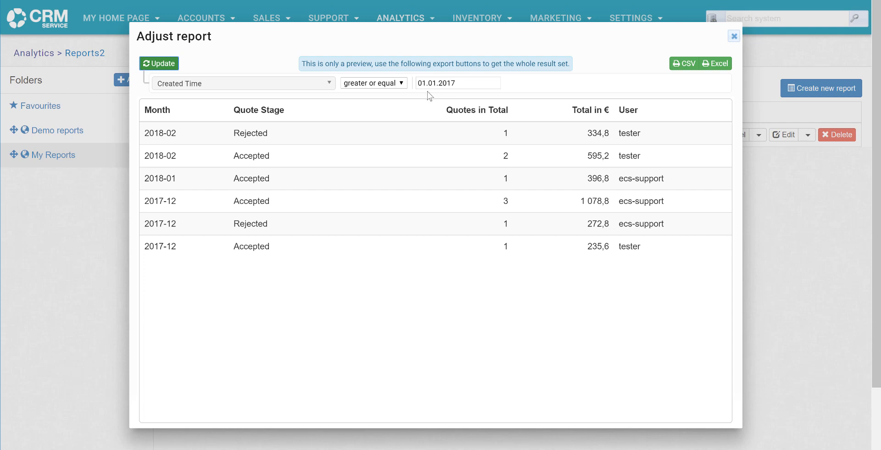
pyautogui.click(400, 84)
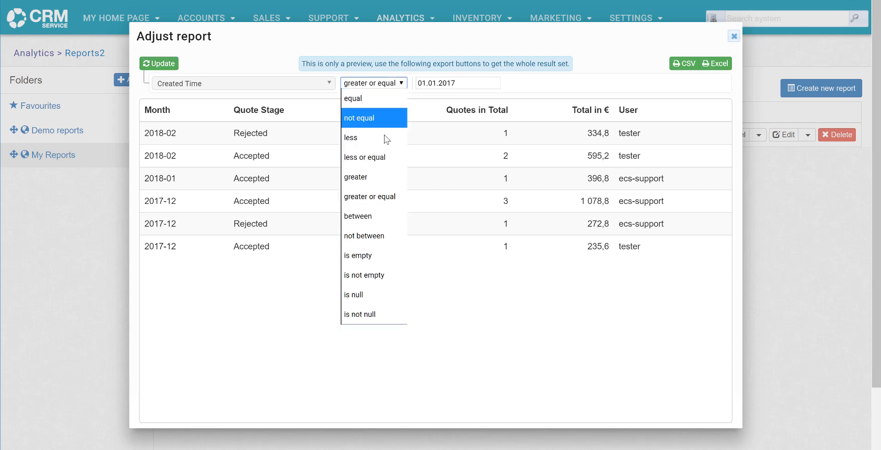
pyautogui.click(377, 157)
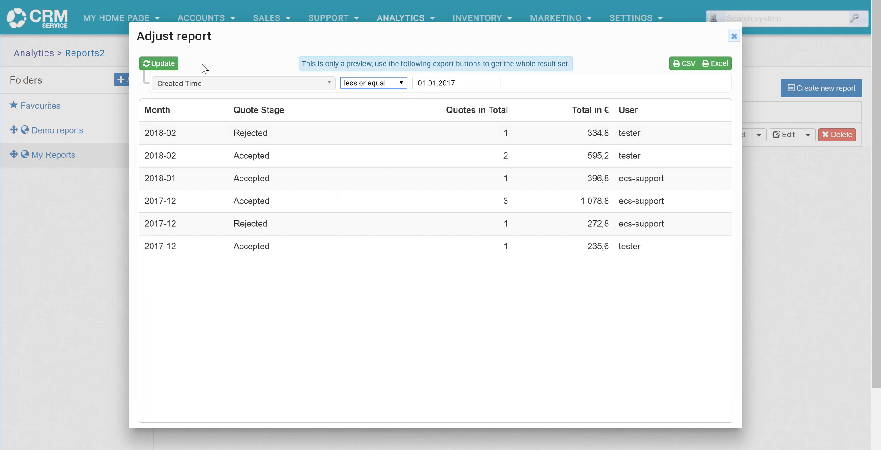
pyautogui.click(160, 67)
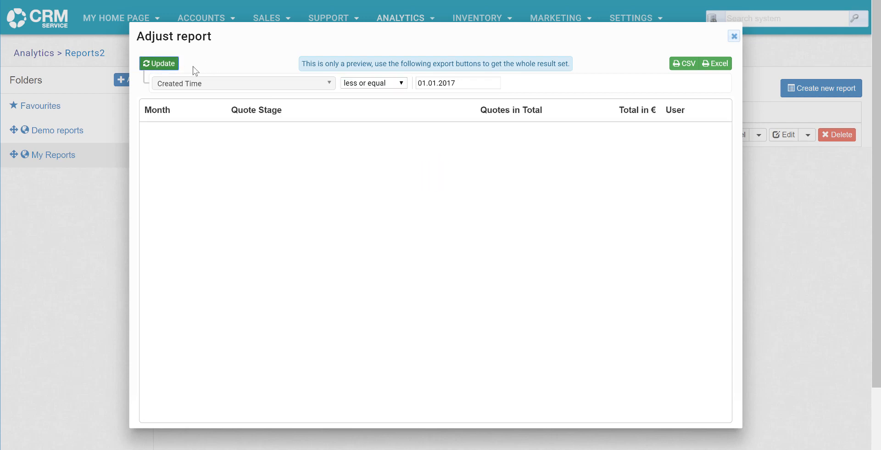
pyautogui.click(735, 38)
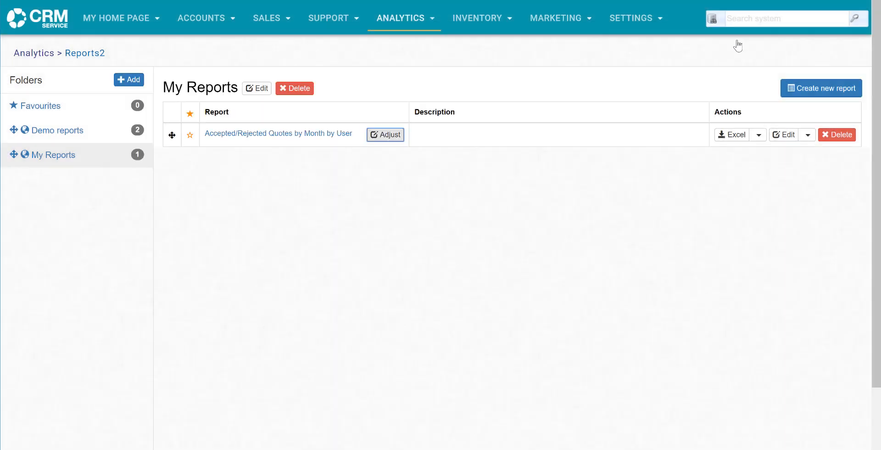